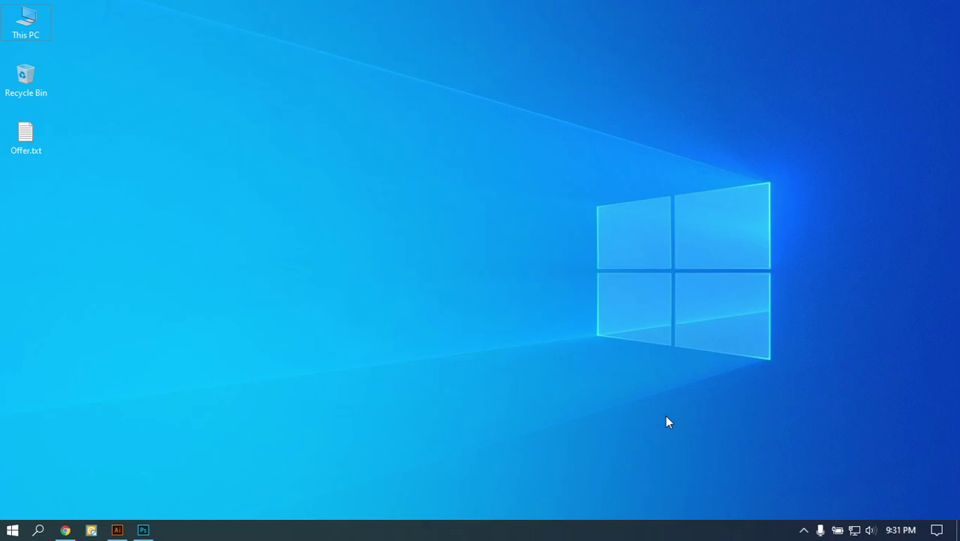
- Bring up Illustrator, create the new blank document Untitled-2, and collapse the Align panel
click(118, 529)
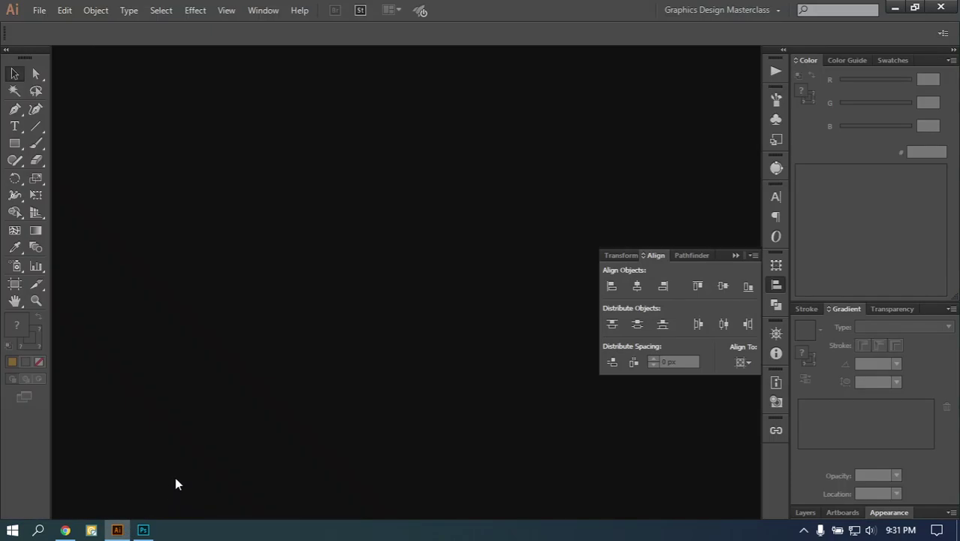
key(ctrl+n)
key(Escape)
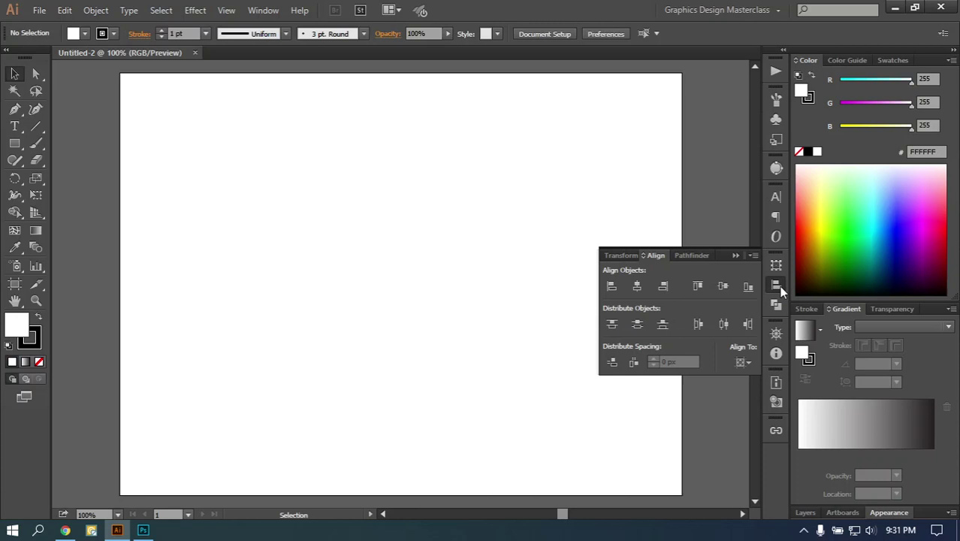
click(777, 284)
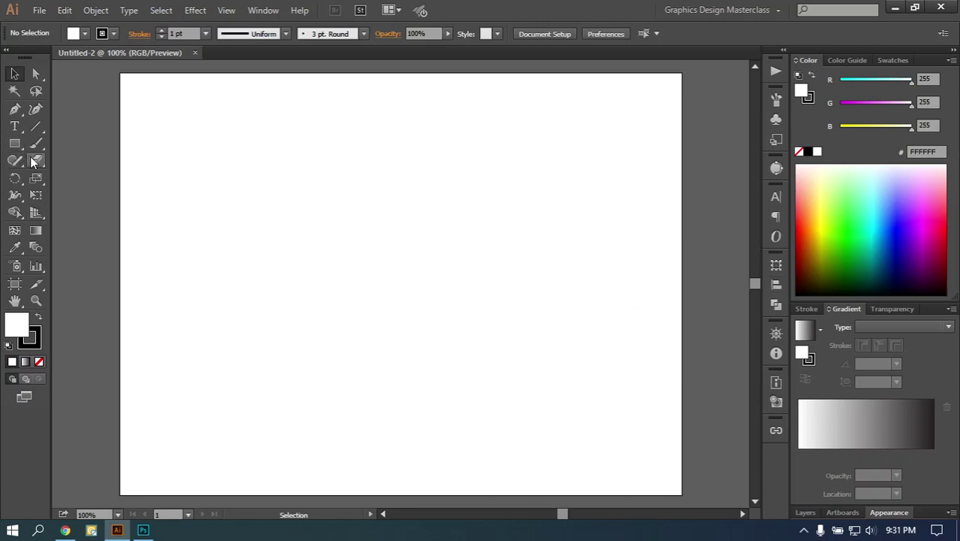
- Draw a circle with the Ellipse tool and set its fill to None
key(l)
drag(314, 234, 355, 287)
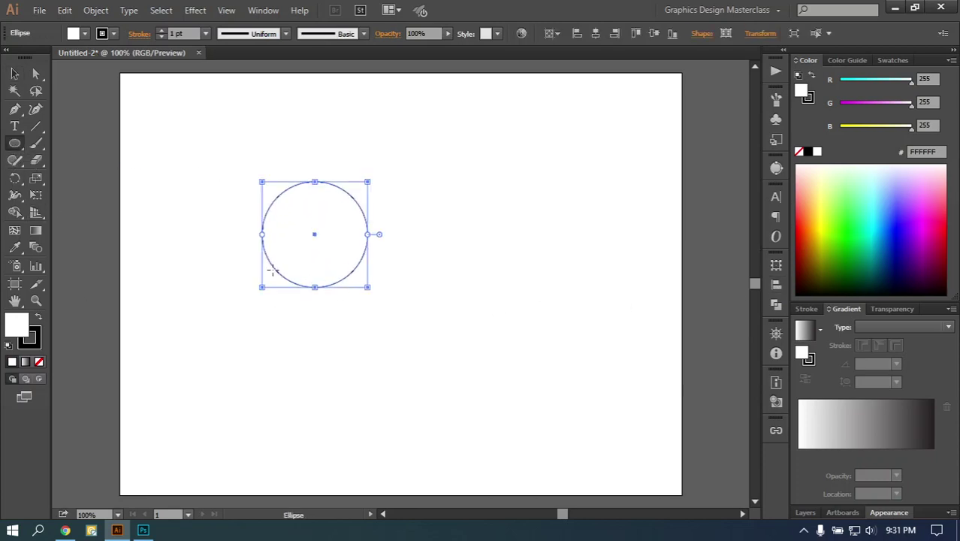
click(16, 75)
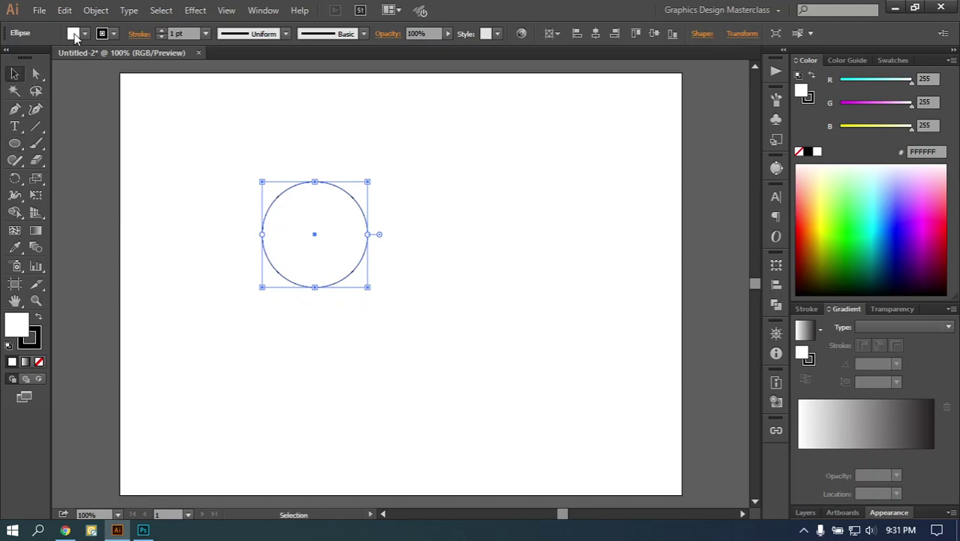
click(85, 33)
click(9, 57)
key(Escape)
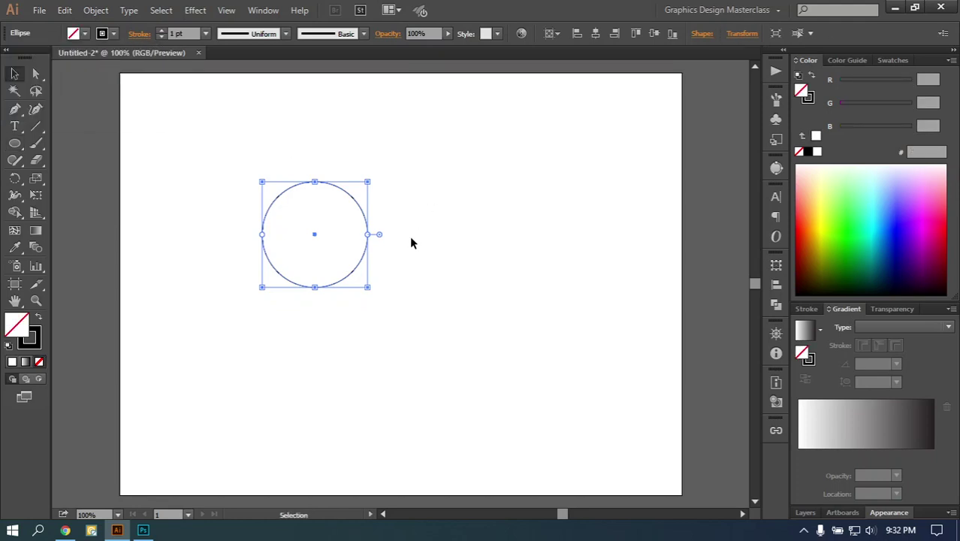
- Move the circle right and down on the artboard, then reselect it
click(375, 286)
mouse_move(337, 262)
mouse_down()
mouse_move(381, 302)
mouse_move(398, 302)
mouse_up()
click(479, 317)
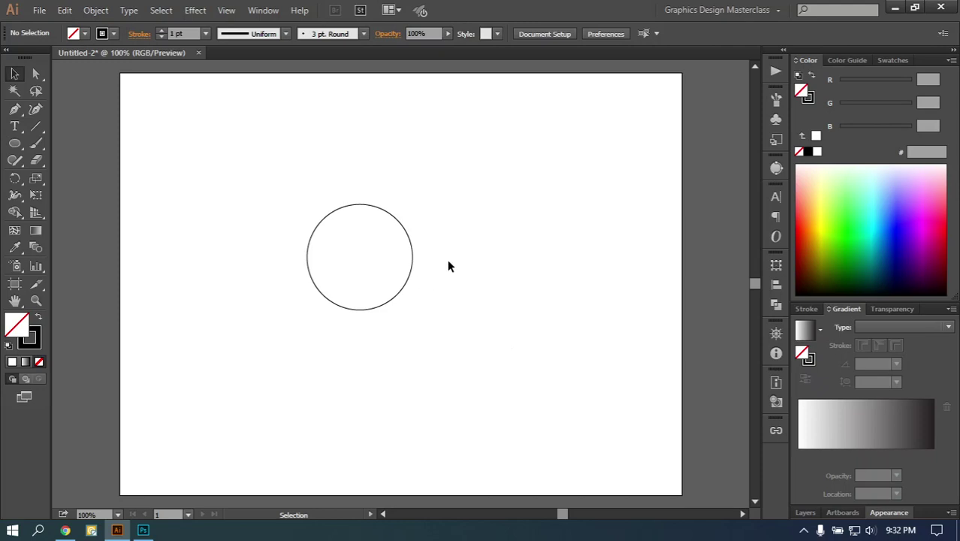
drag(448, 264, 353, 343)
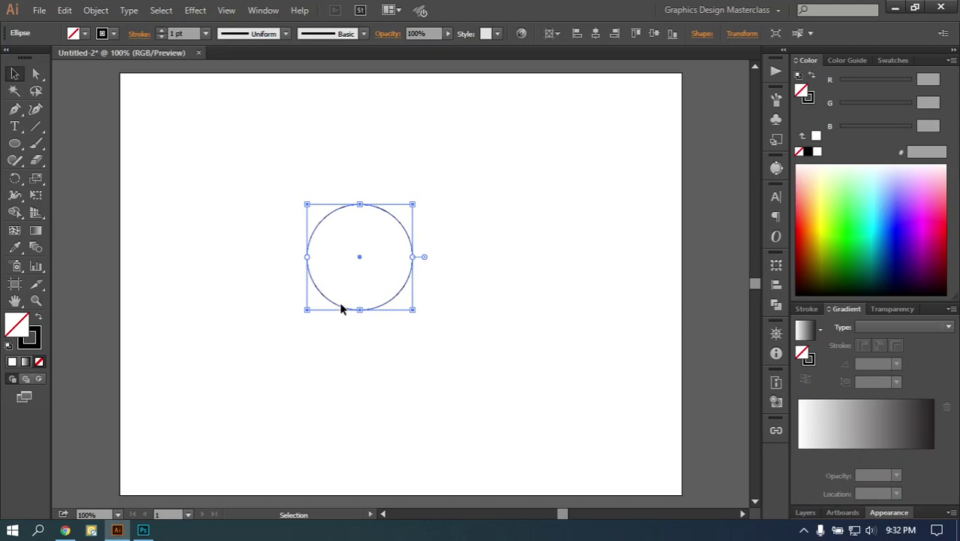
- Float the Appearance panel over the canvas to show the circle's 1 pt stroke and no fill
click(888, 513)
drag(894, 446, 661, 217)
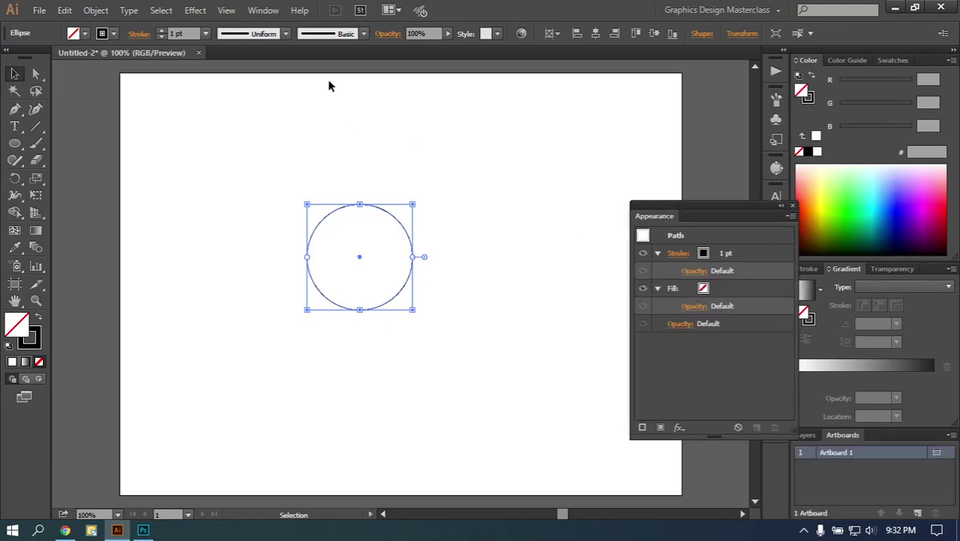
click(262, 10)
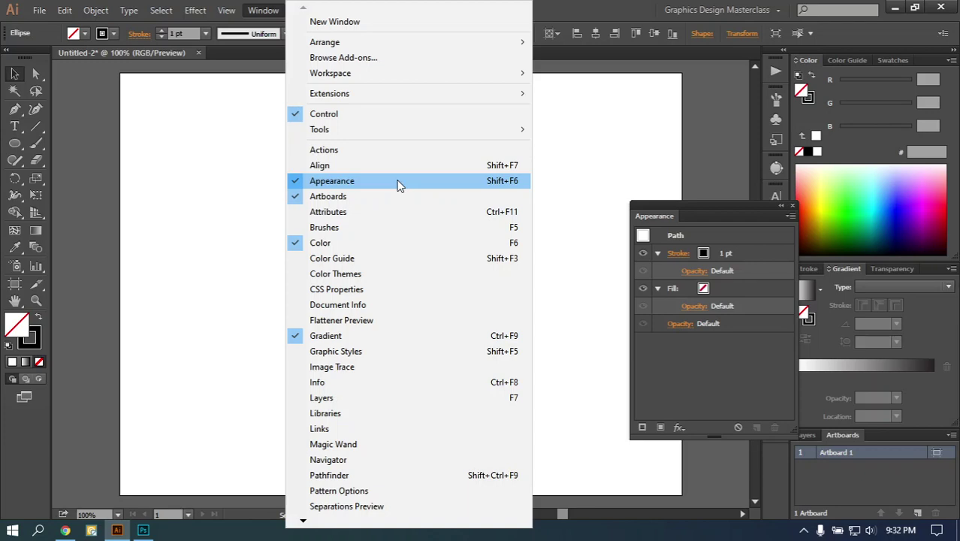
click(570, 215)
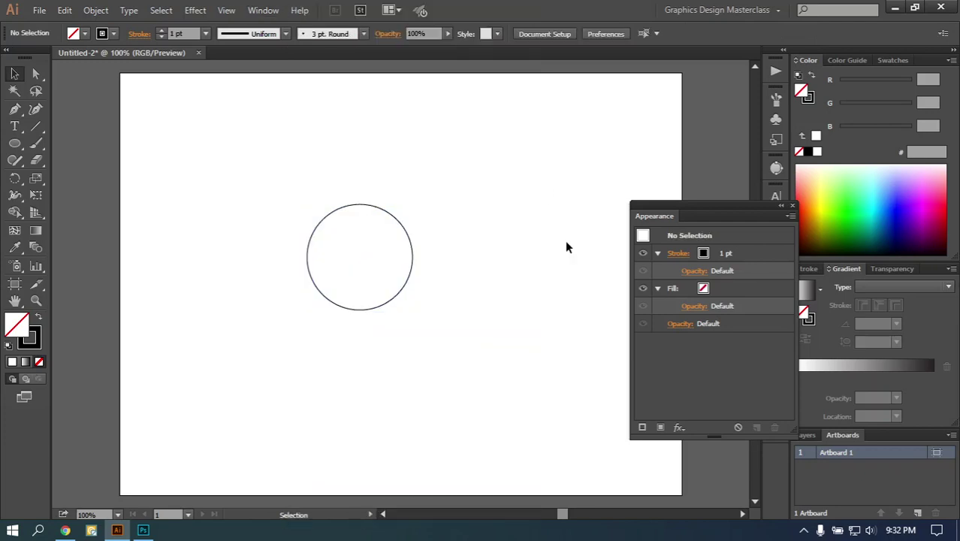
drag(401, 207, 346, 325)
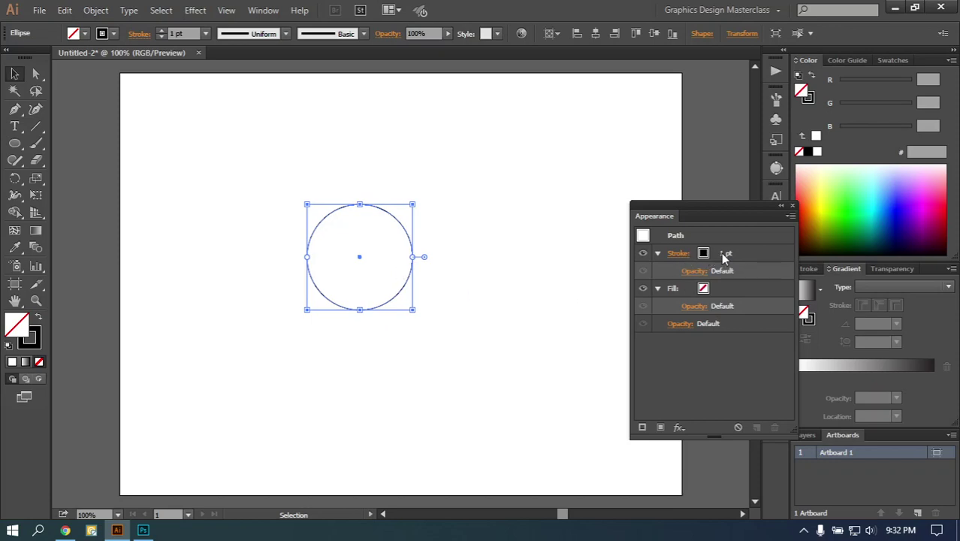
- Give the circle a 2 pt red (FF0000) stroke and shift it up and left
click(727, 255)
click(729, 250)
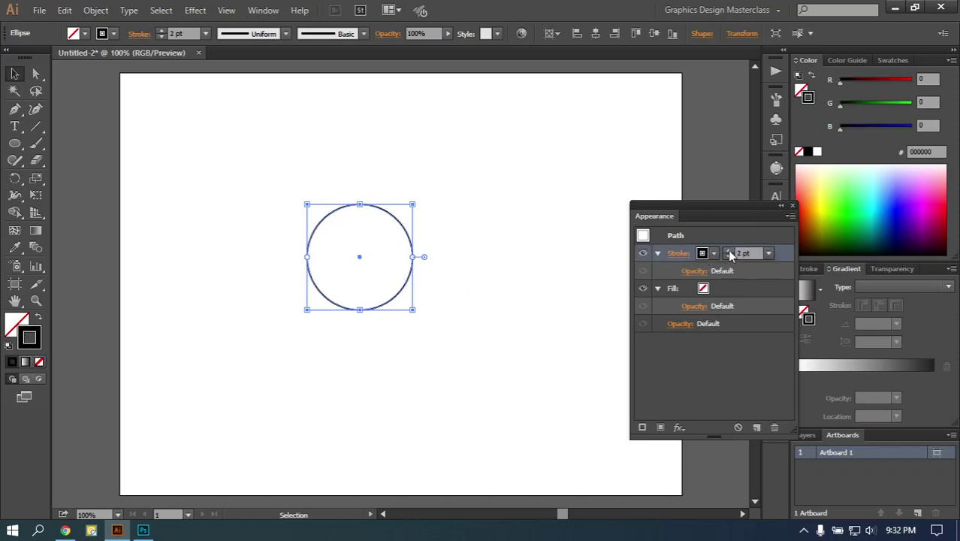
click(714, 253)
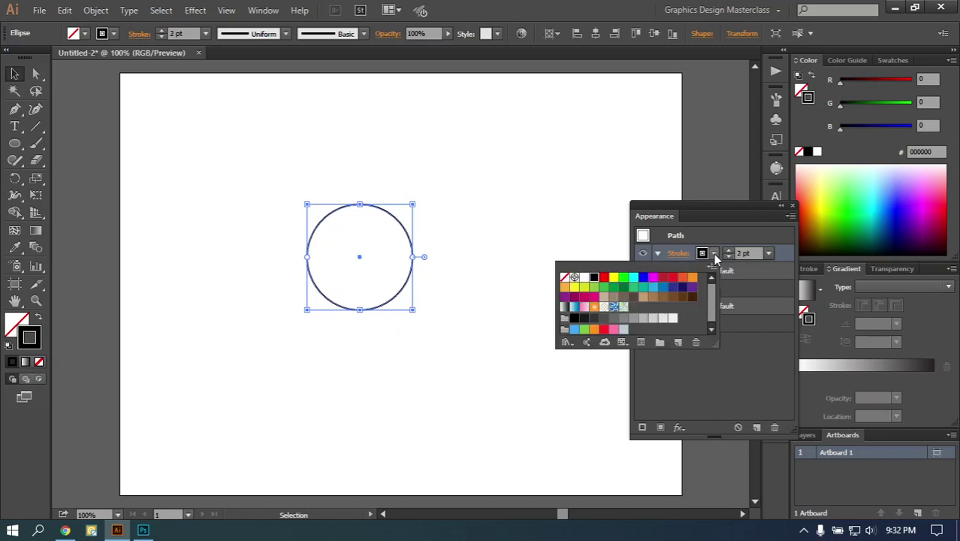
click(604, 277)
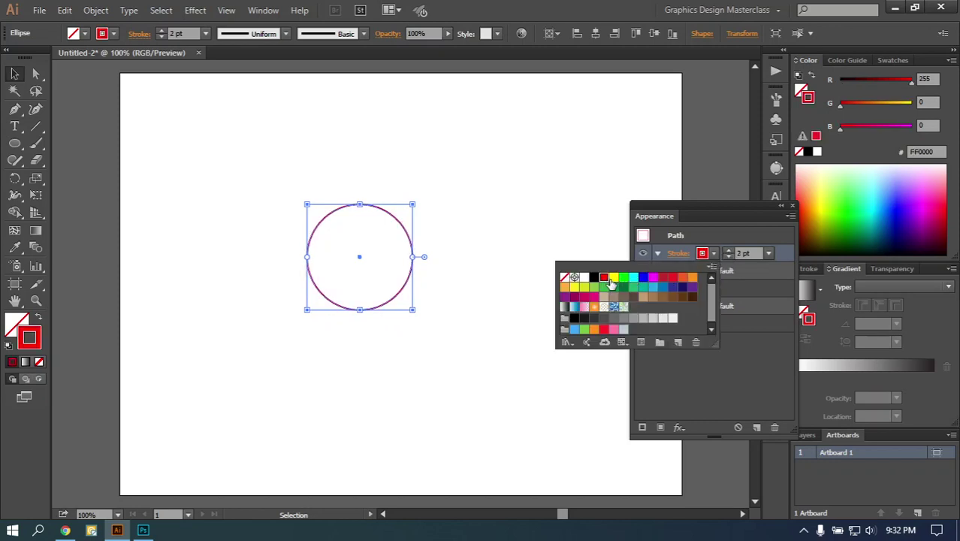
click(754, 280)
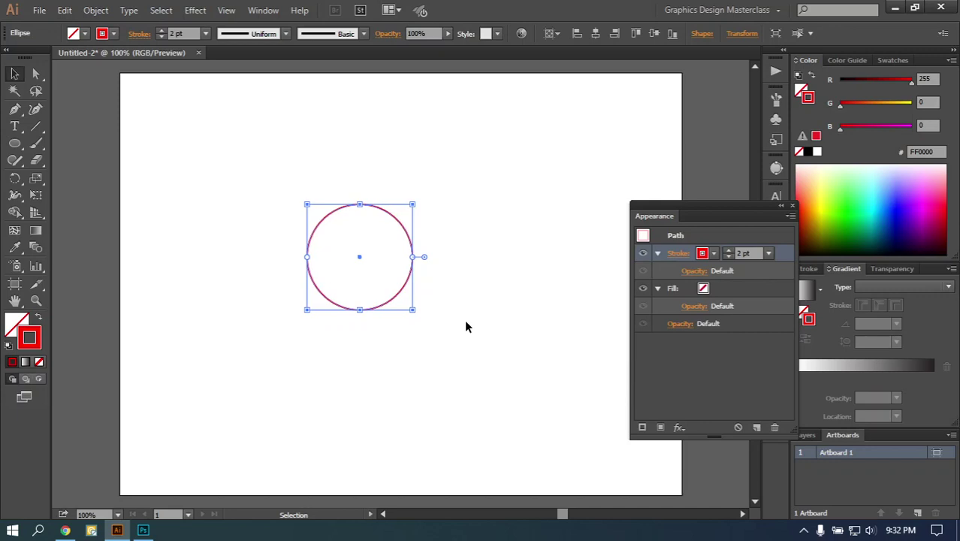
click(442, 236)
mouse_move(417, 239)
mouse_down()
mouse_move(377, 186)
mouse_move(409, 238)
mouse_up()
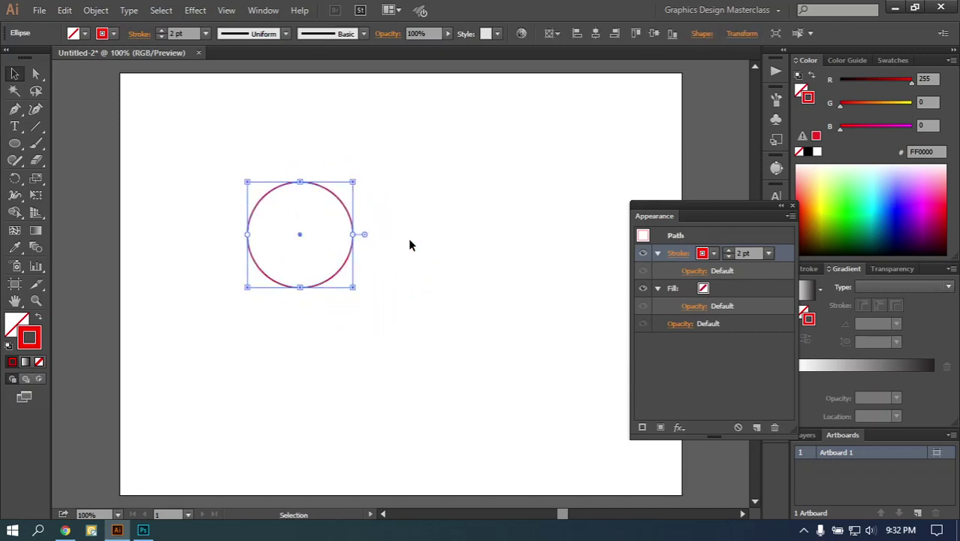
- Duplicate the circle's red stroke and make the top copy cyan
click(676, 255)
click(658, 254)
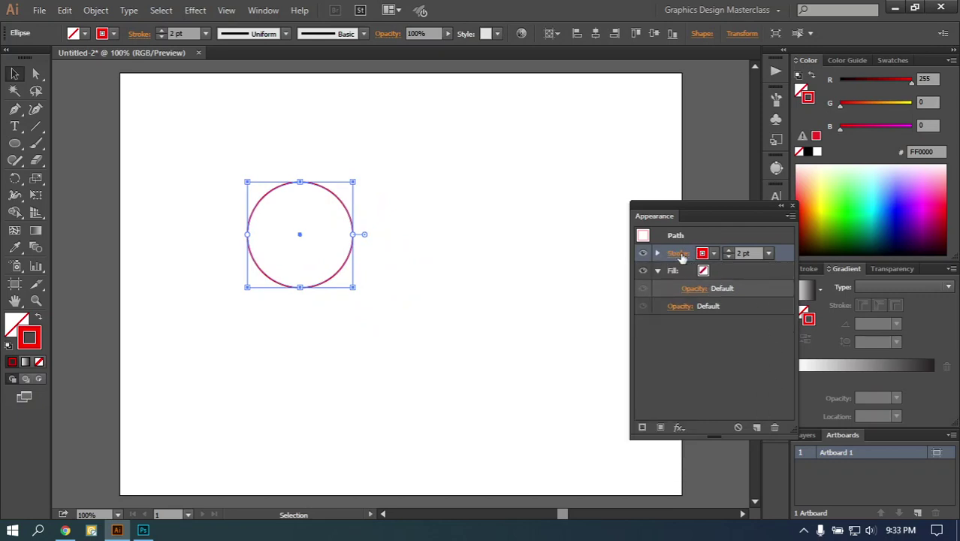
click(756, 427)
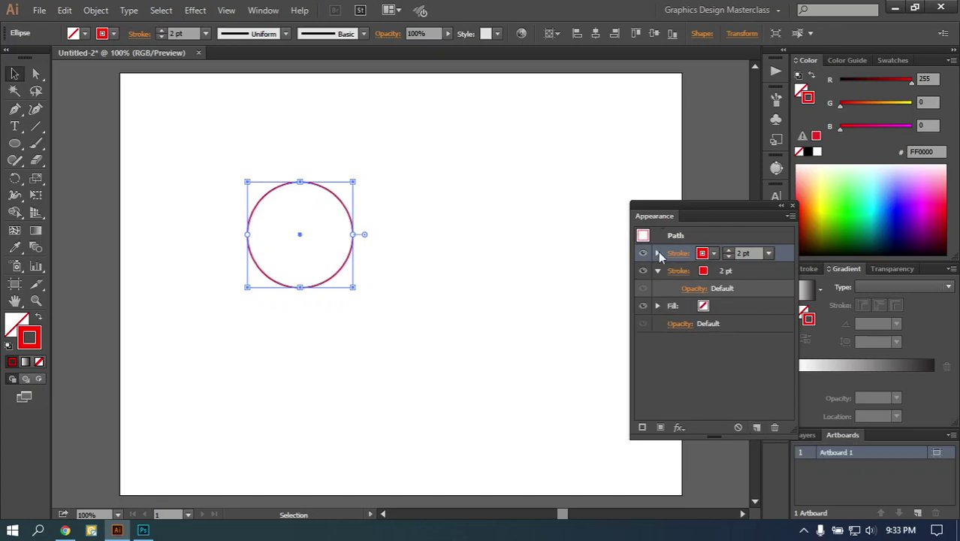
click(714, 253)
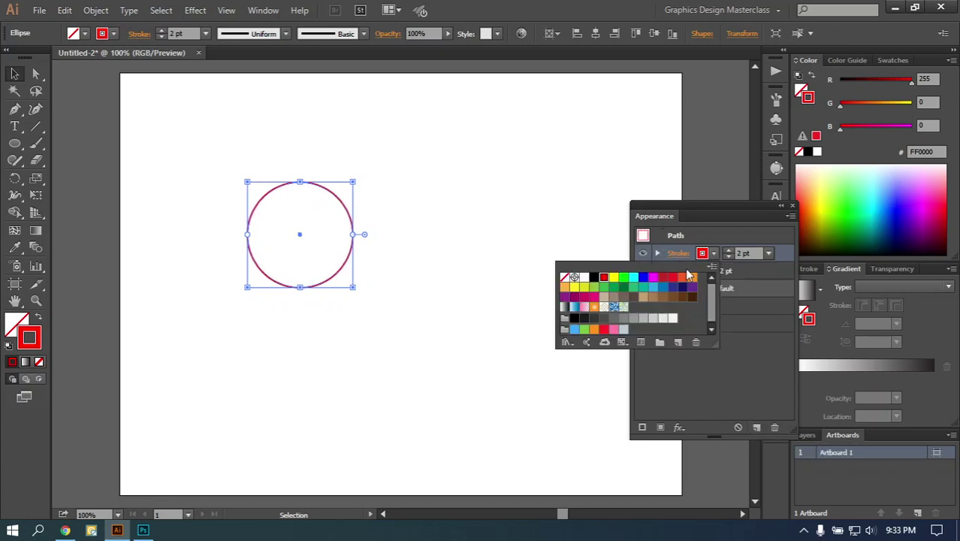
click(634, 277)
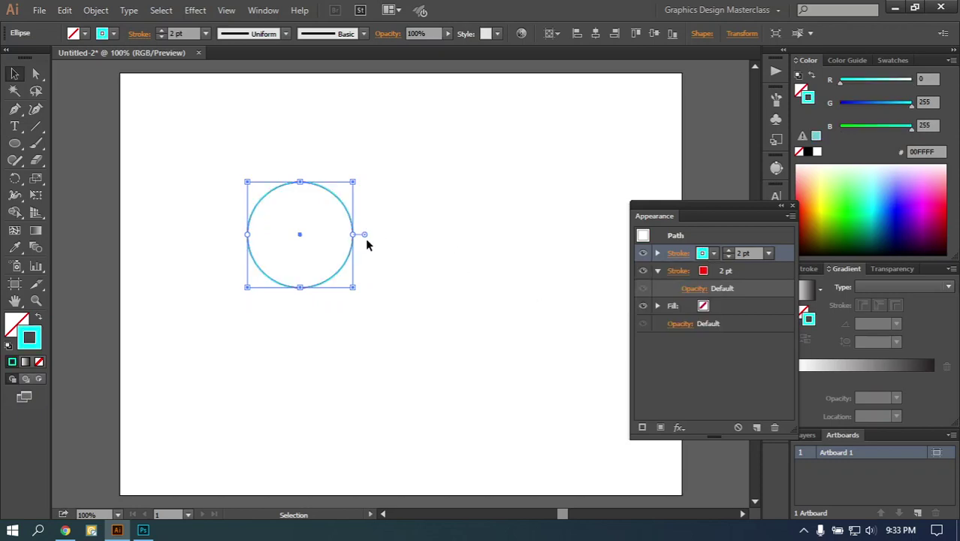
- Thicken the cyan stroke to 11 pt and hide it
click(419, 265)
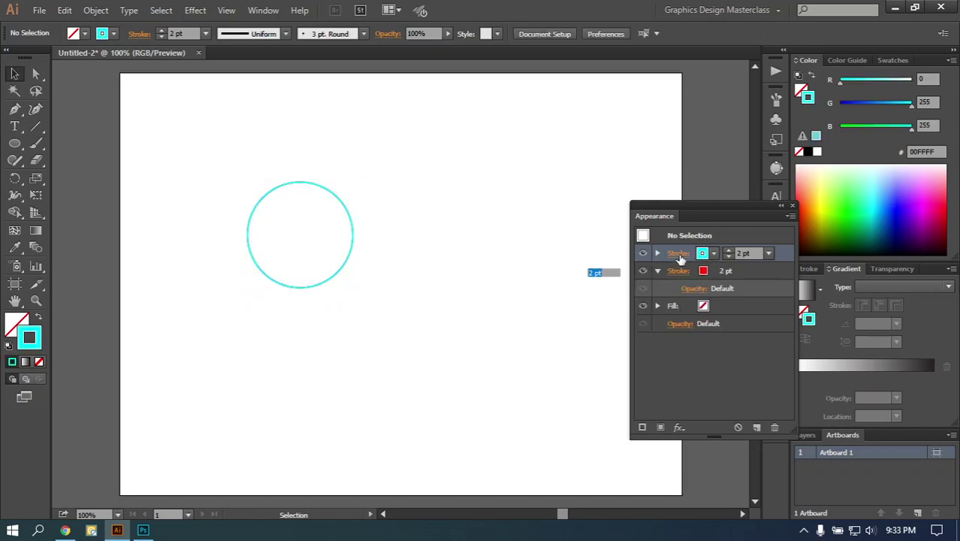
drag(398, 186, 300, 292)
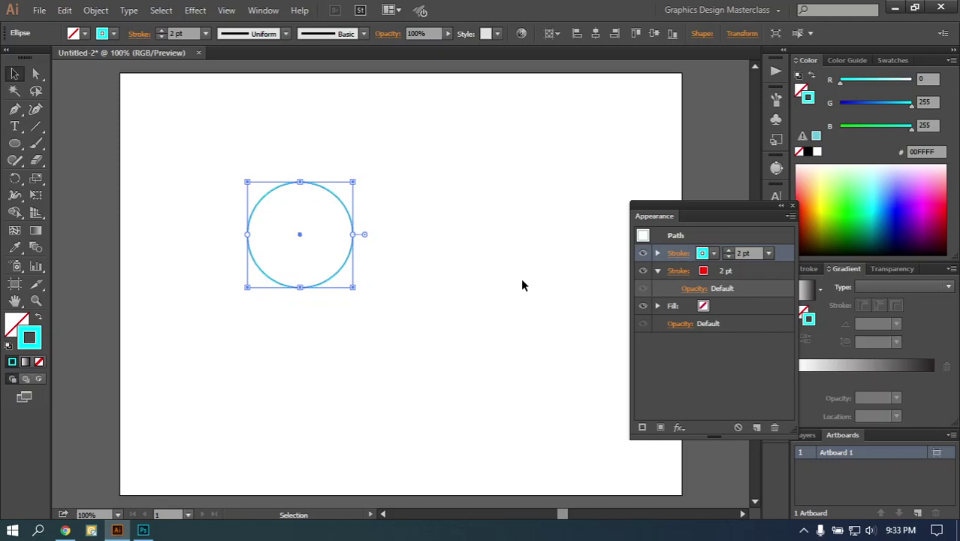
click(729, 253)
click(729, 253)
click(728, 253)
click(728, 253)
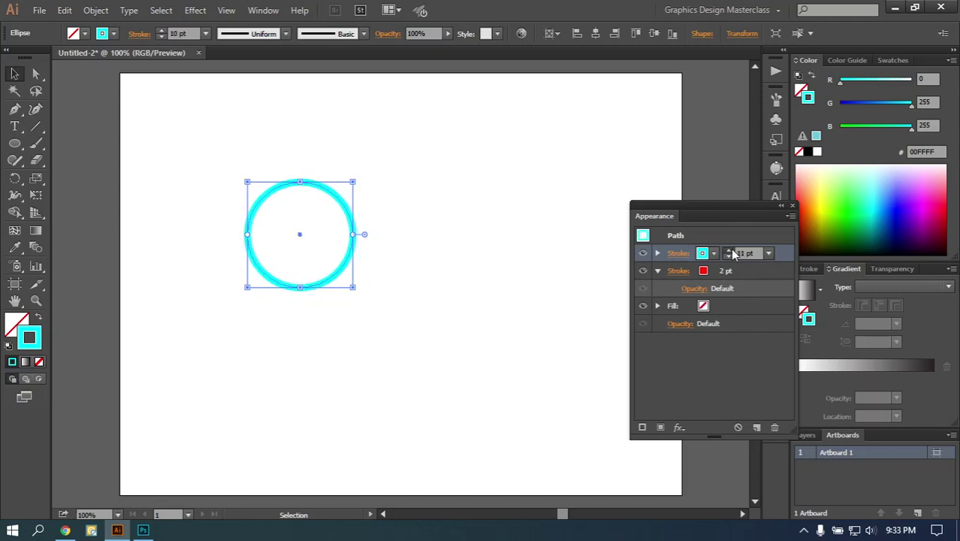
click(642, 253)
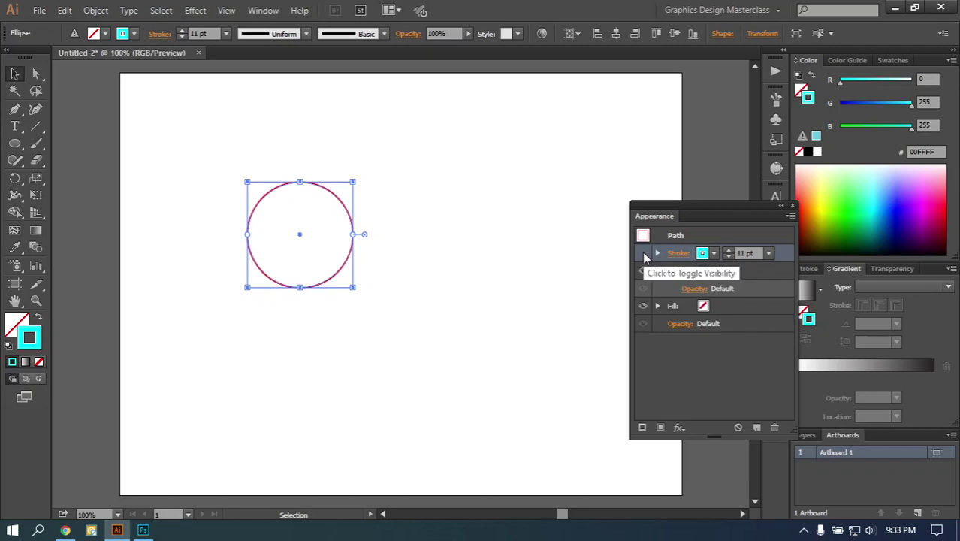
- Delete the cyan 11 pt stroke and duplicate the red 2 pt stroke in its place
click(643, 254)
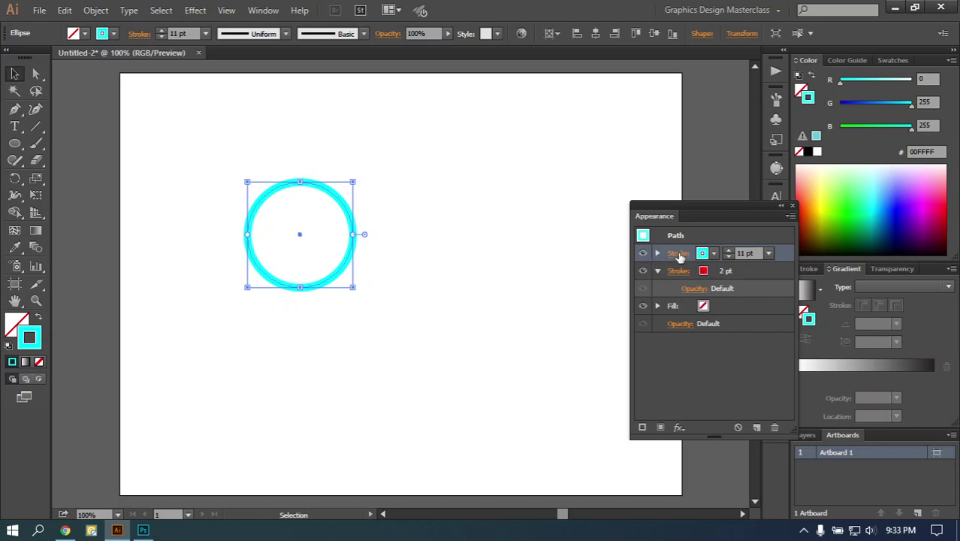
click(774, 428)
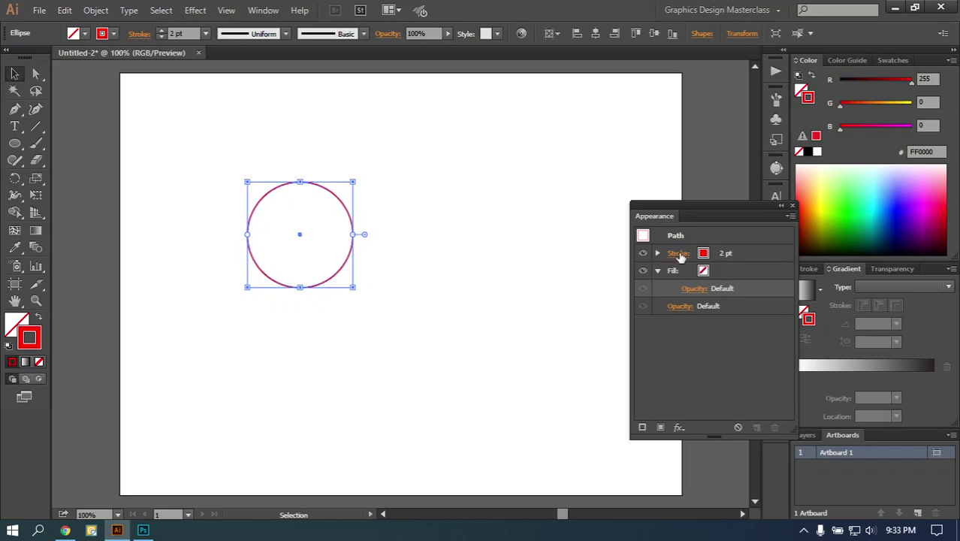
click(678, 253)
click(683, 256)
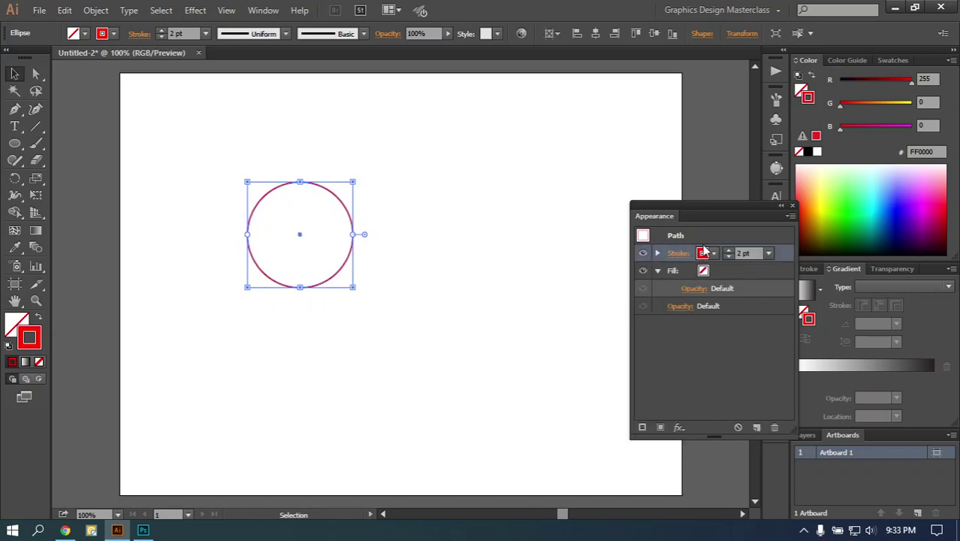
drag(775, 255, 778, 248)
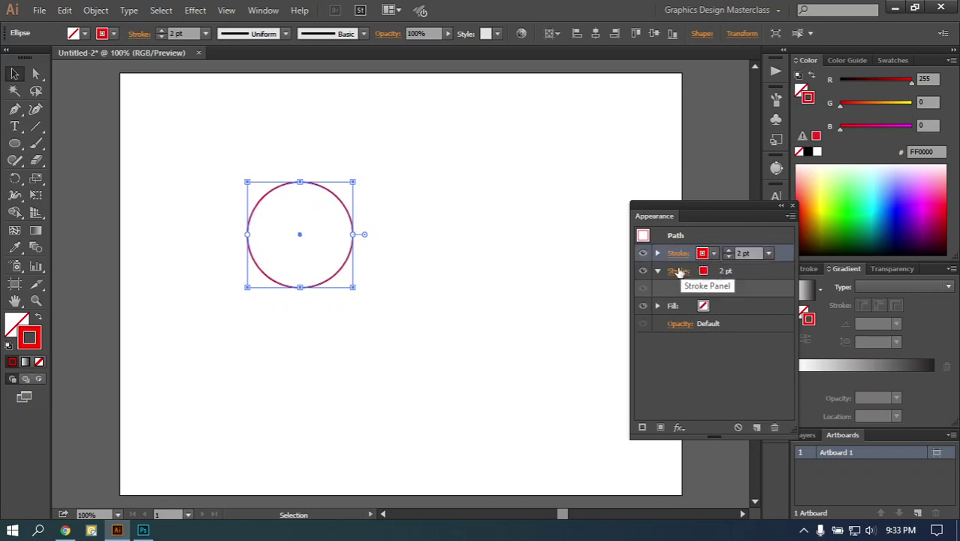
- Try dashes and an end arrowhead on the top red stroke, then revert it to plain solid
click(675, 254)
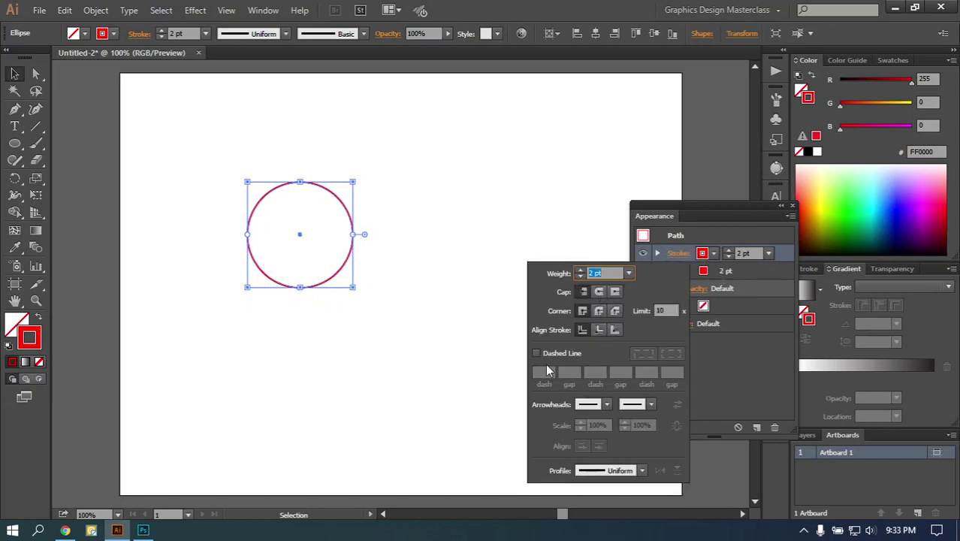
click(538, 353)
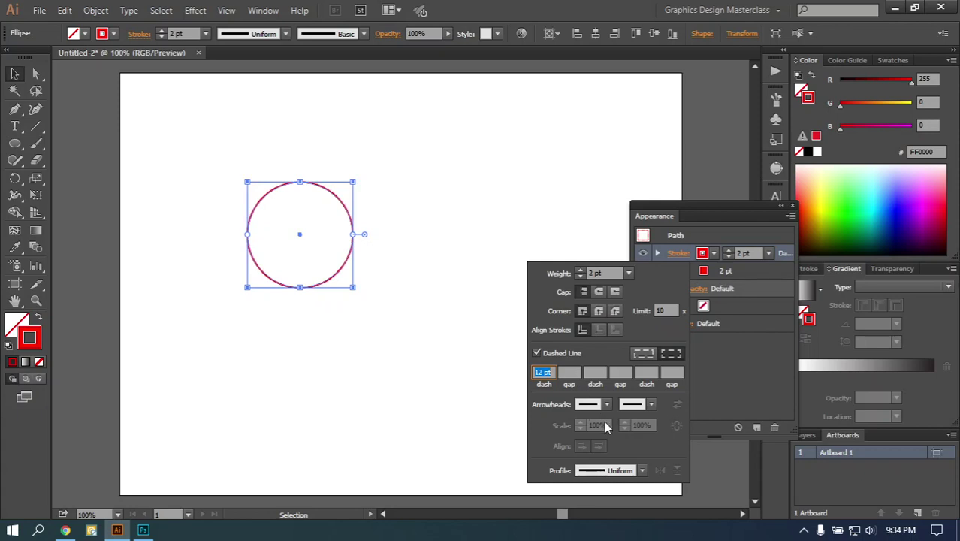
click(646, 407)
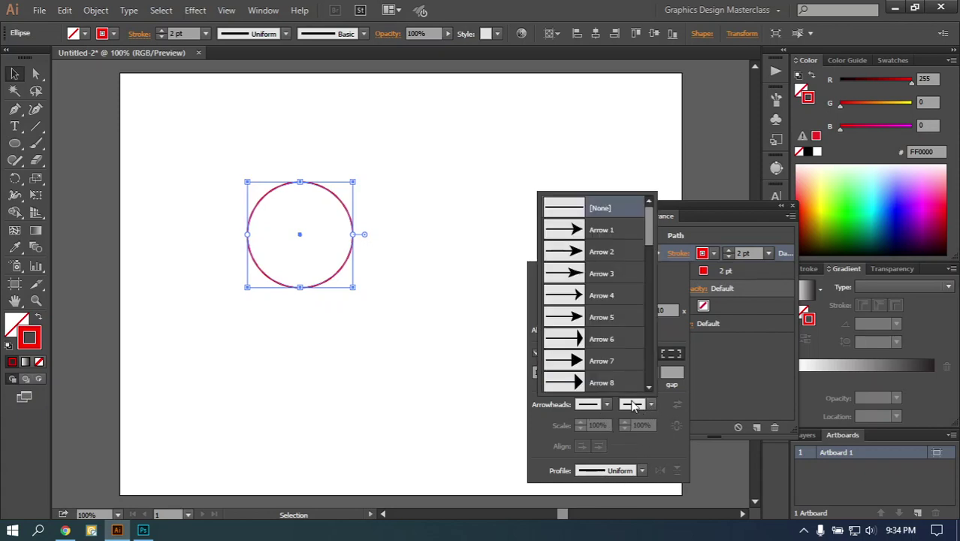
click(584, 338)
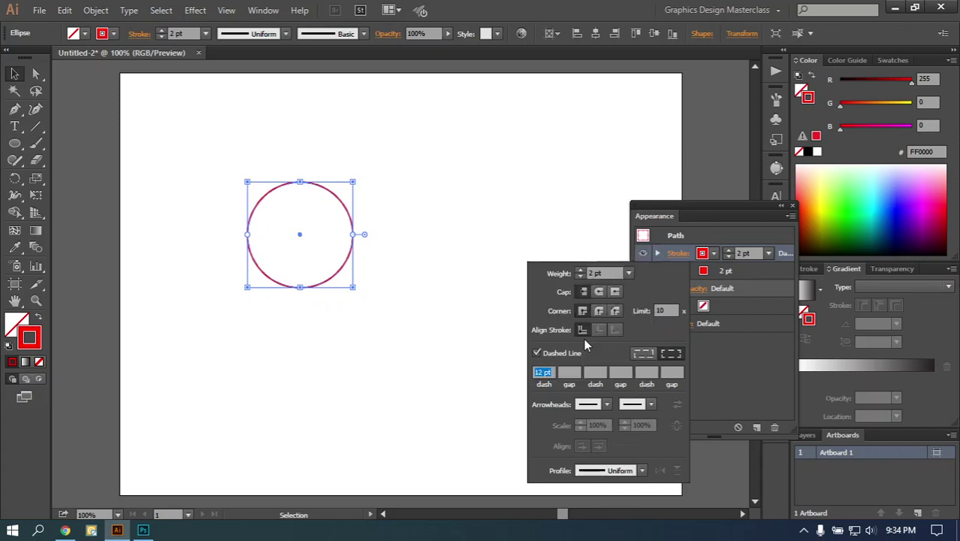
click(651, 405)
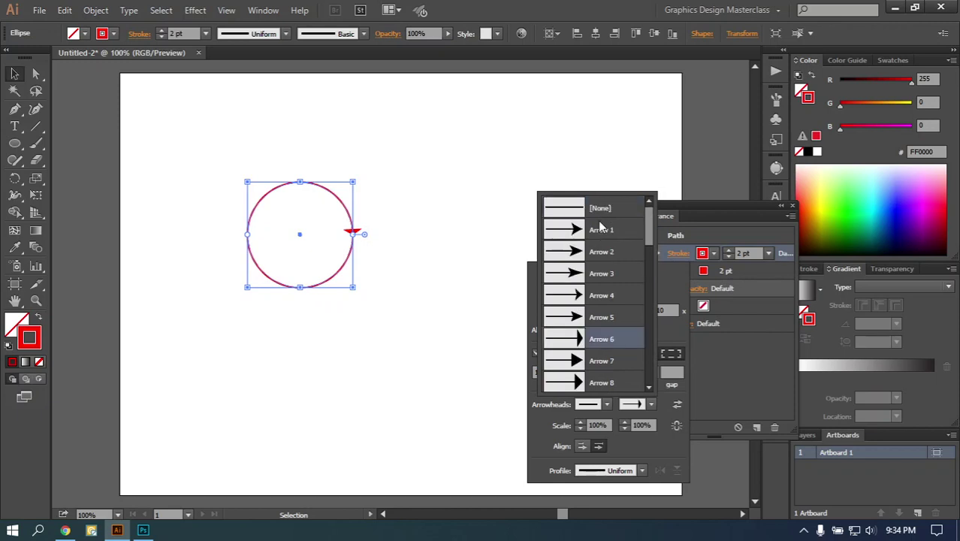
click(608, 207)
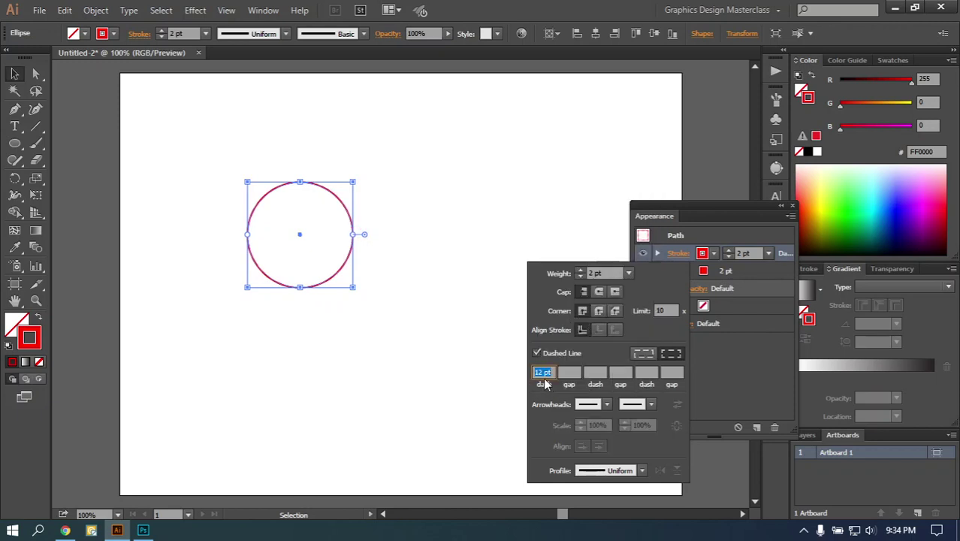
click(536, 352)
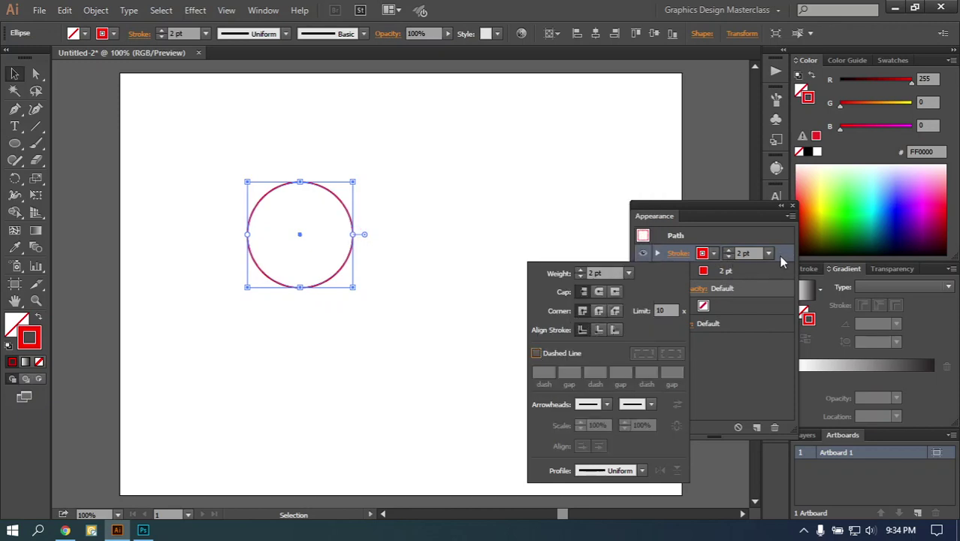
click(780, 256)
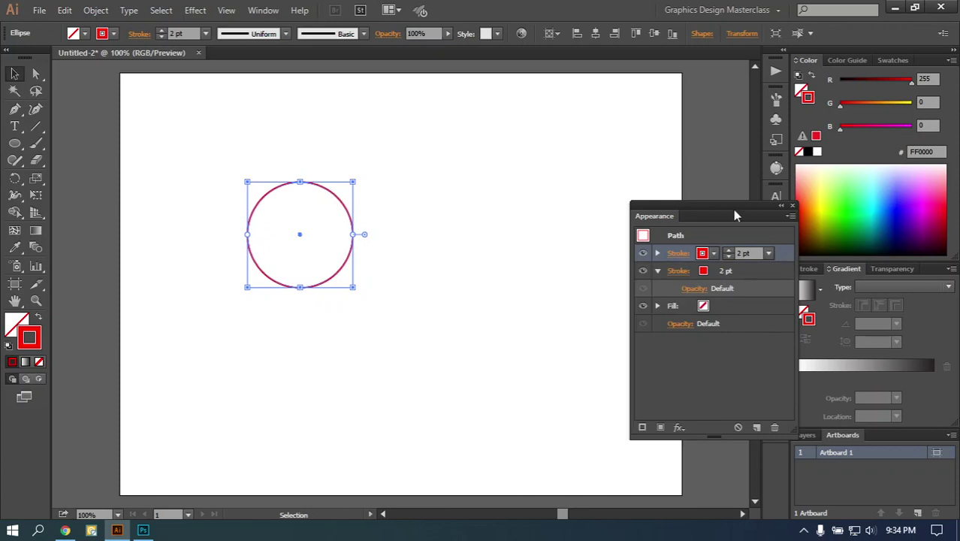
- Apply a 5 px Offset Path effect to the circle's top red stroke
click(658, 253)
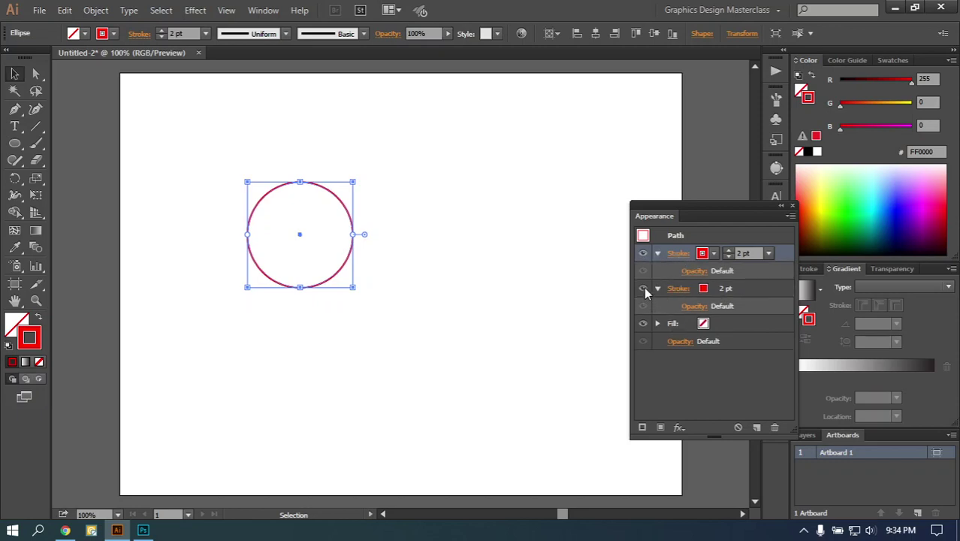
click(658, 288)
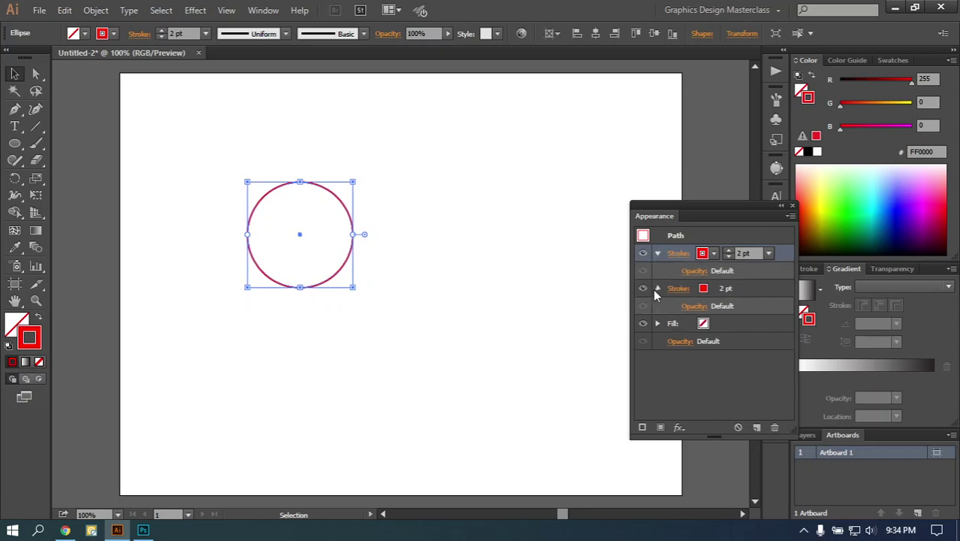
click(676, 255)
click(674, 256)
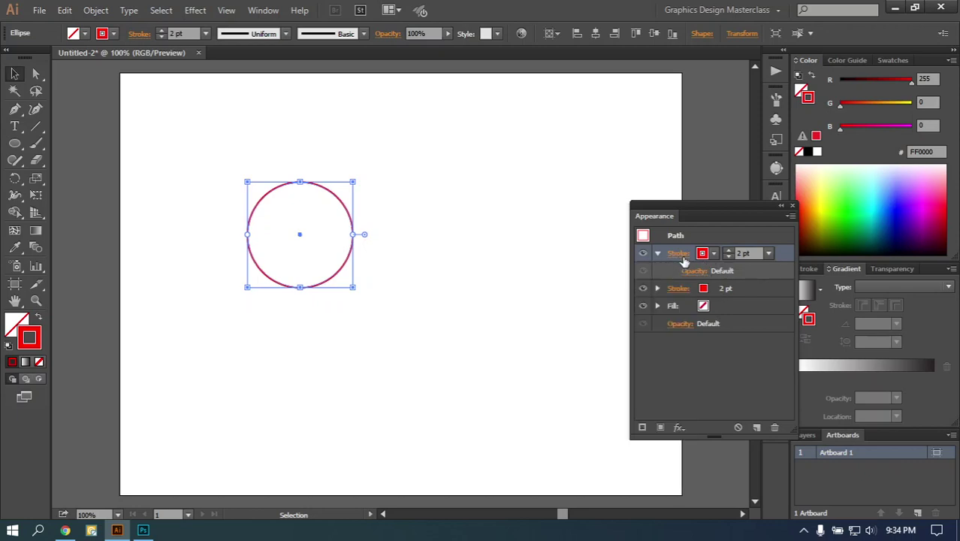
click(678, 427)
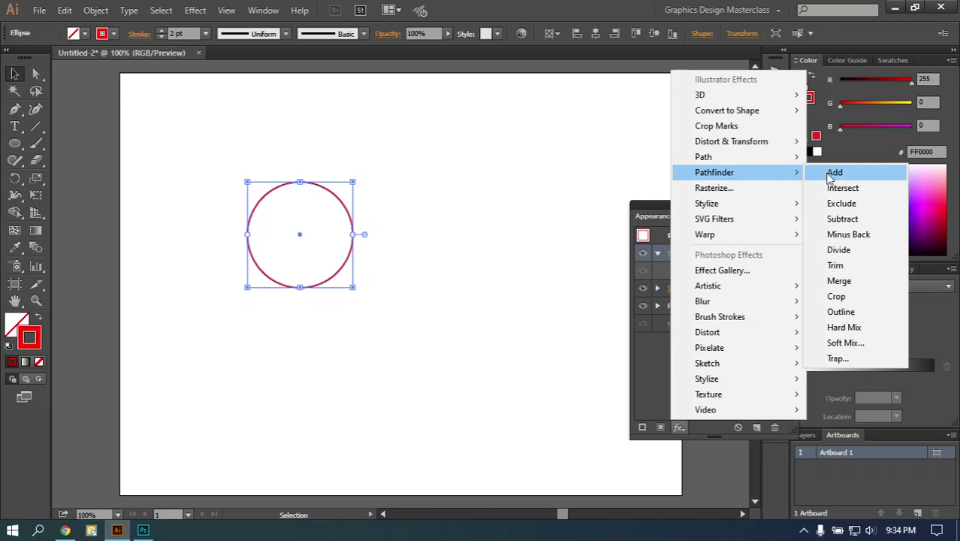
mouse_move(703, 157)
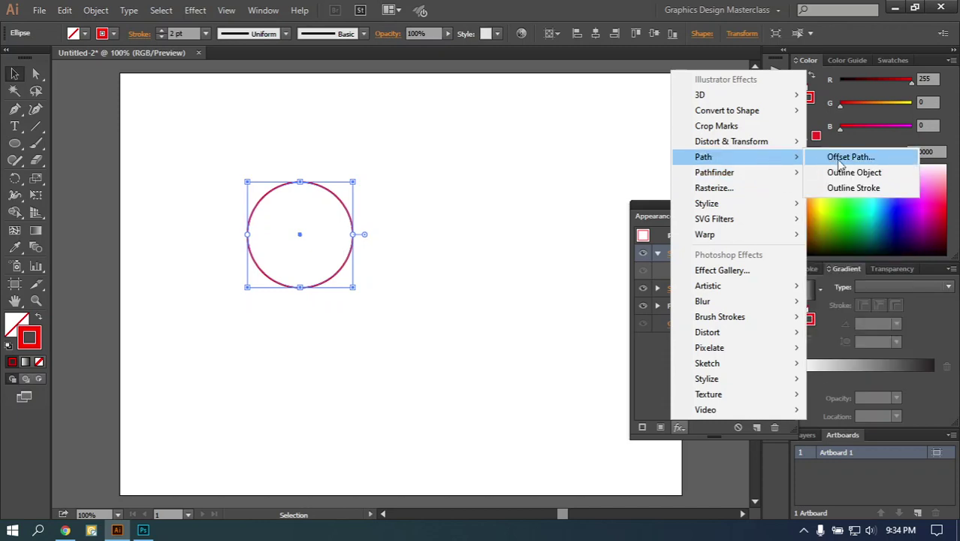
click(866, 158)
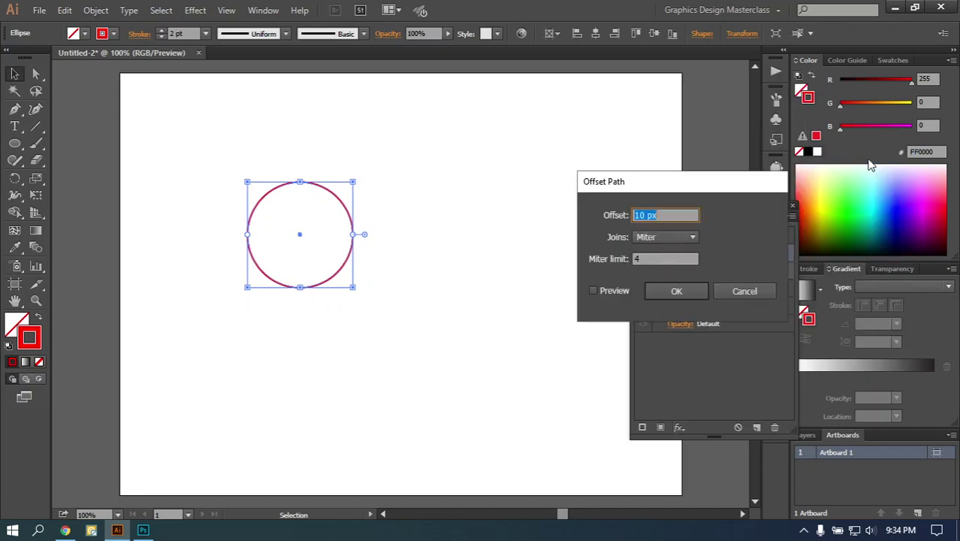
click(605, 293)
double_click(662, 215)
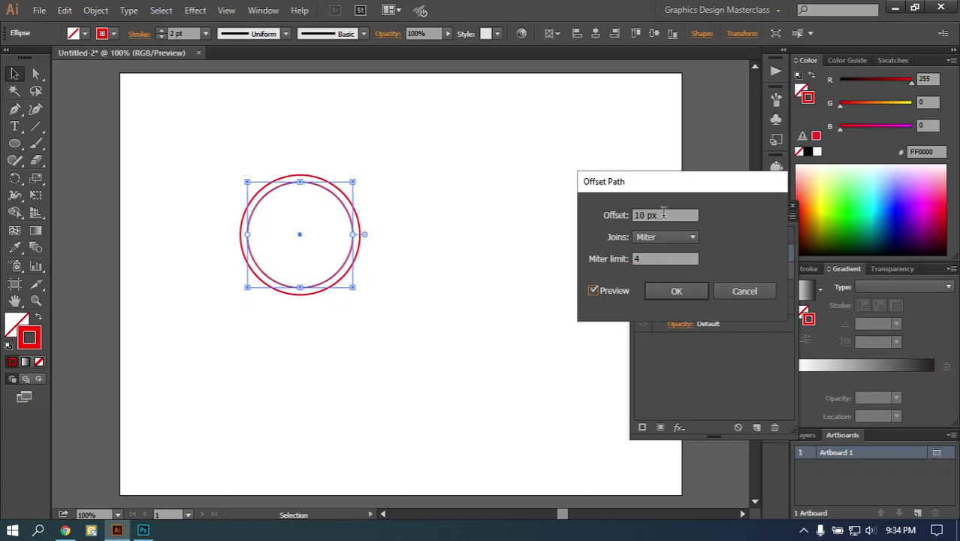
text(5)
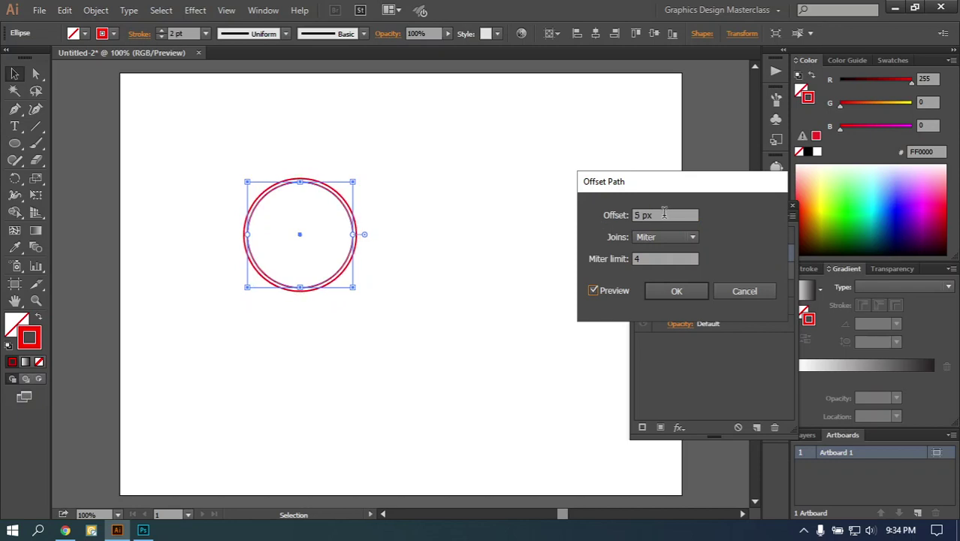
click(676, 290)
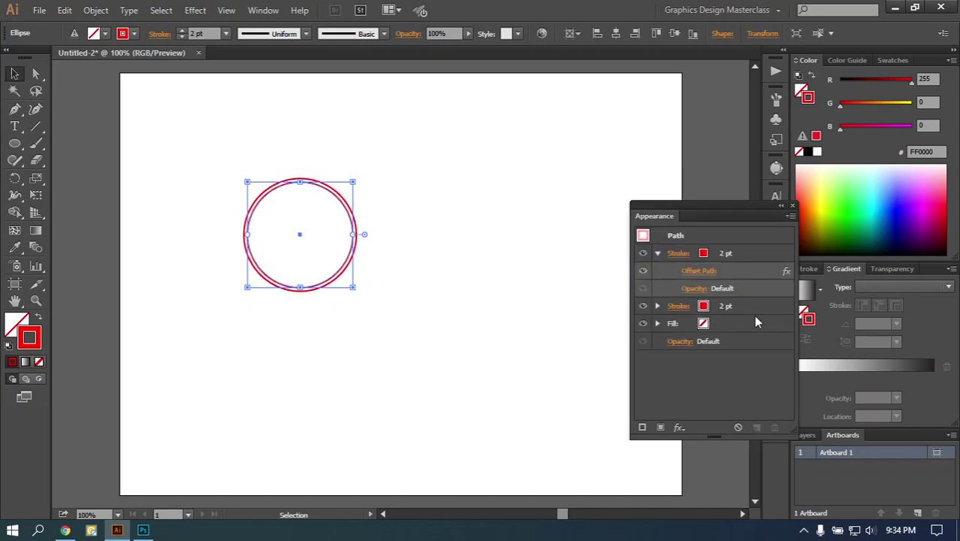
- Reposition the circle slightly to the right and keep it selected
click(399, 256)
drag(378, 209, 345, 251)
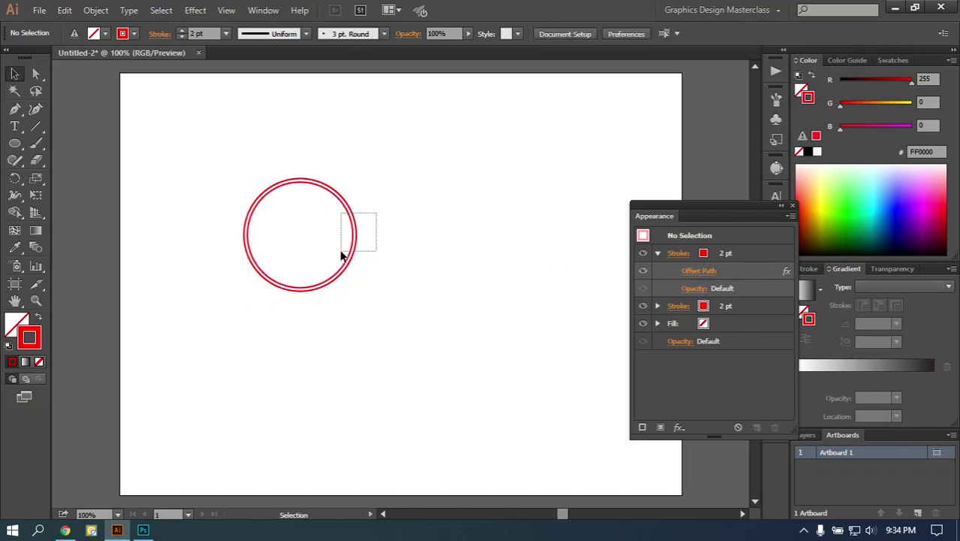
drag(348, 216, 537, 180)
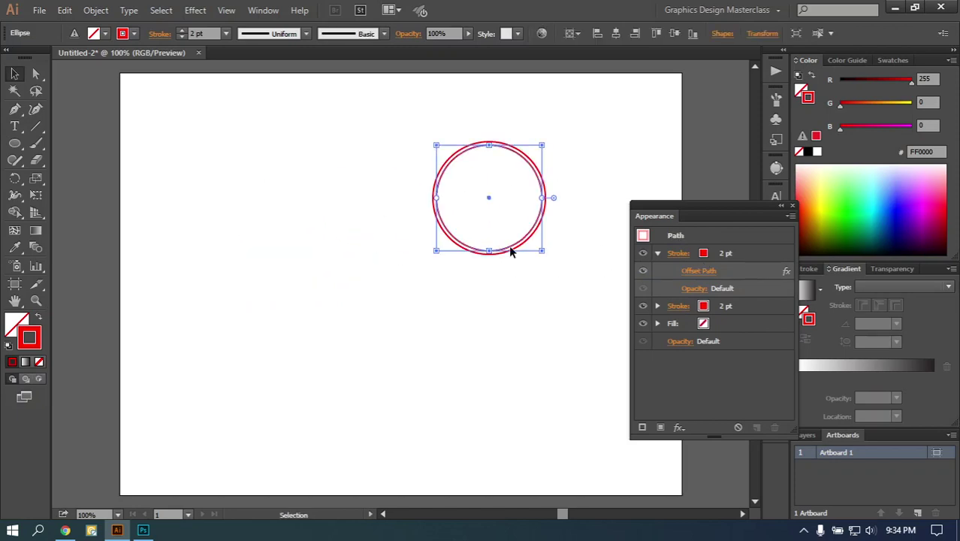
click(476, 311)
drag(516, 249, 394, 288)
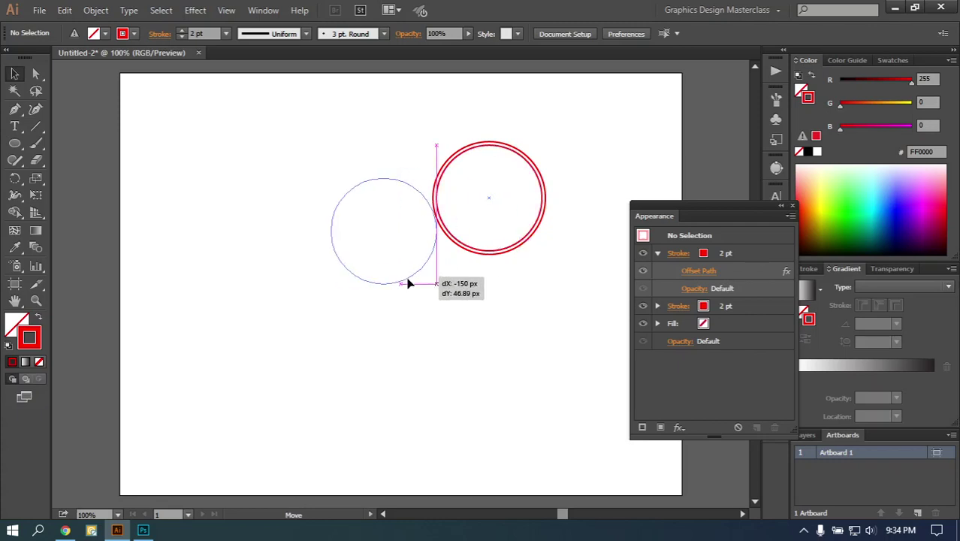
- Duplicate the top red stroke with its Offset Path effect into a third stroke
click(657, 253)
click(737, 253)
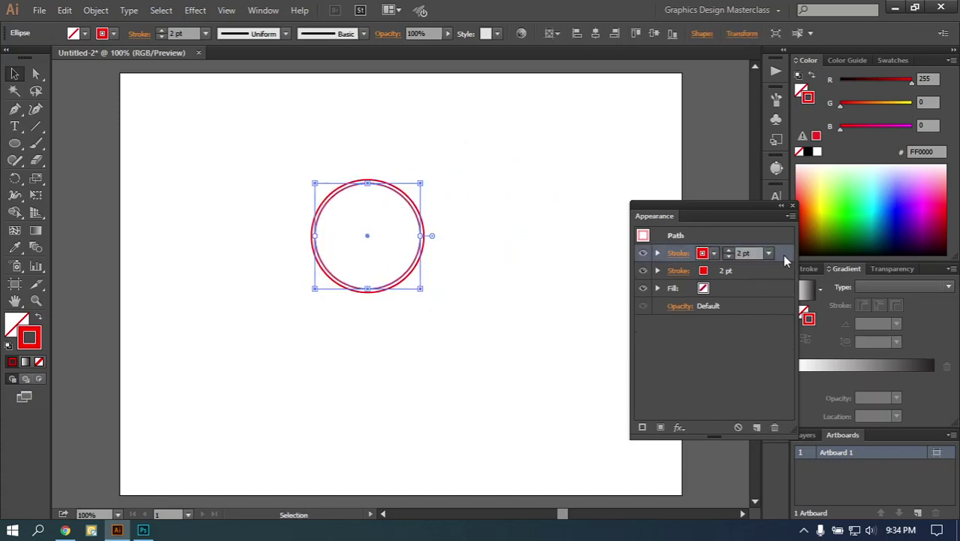
key(ctrl+alt+slash)
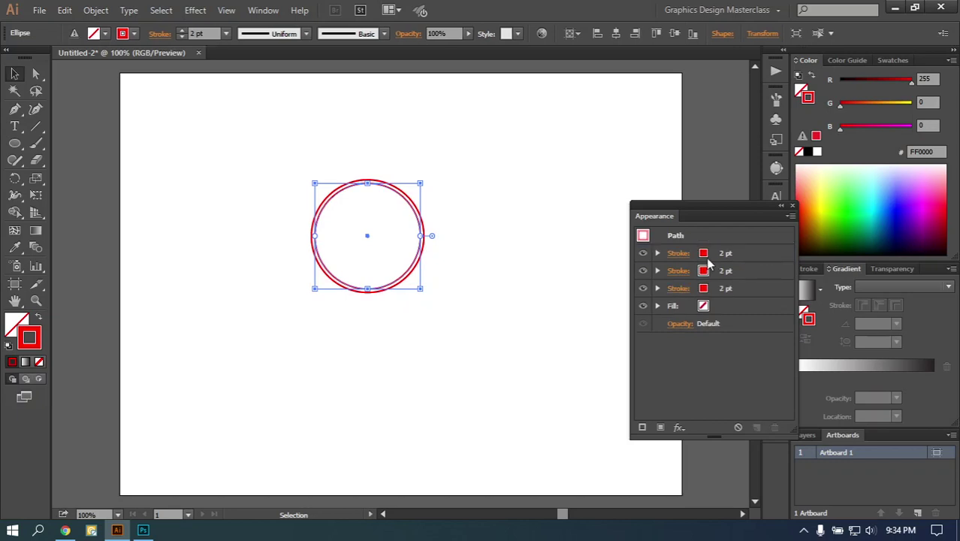
click(658, 253)
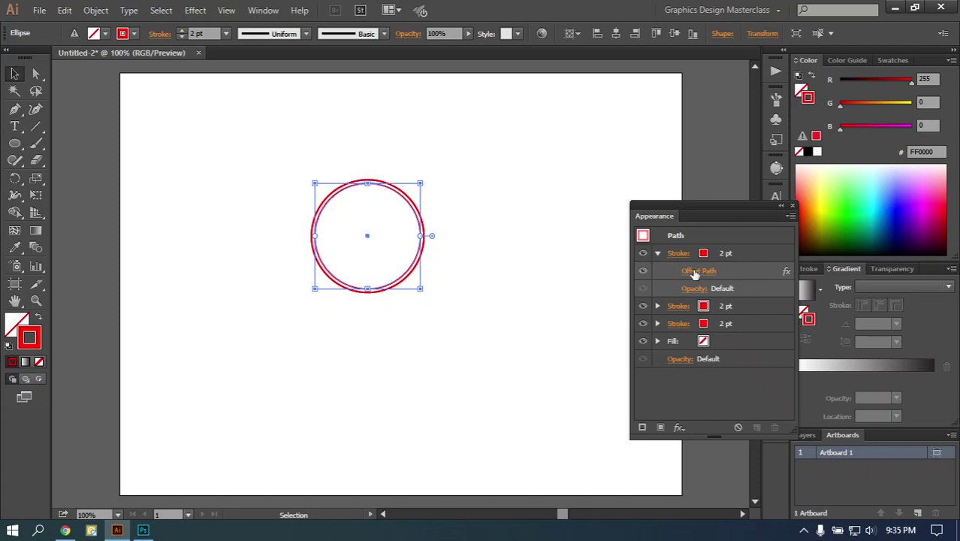
- Change the top stroke's Offset Path to 10 px
click(698, 271)
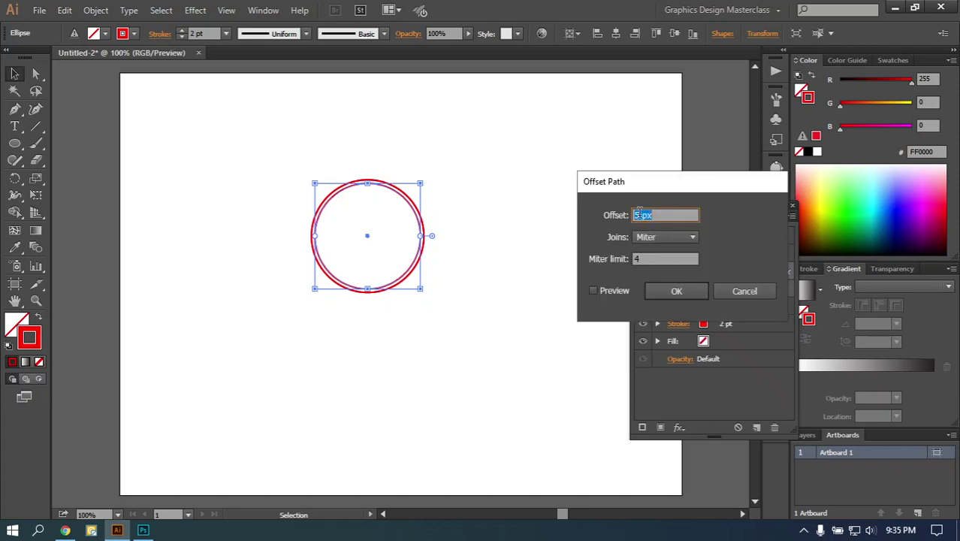
click(612, 290)
key(Up)
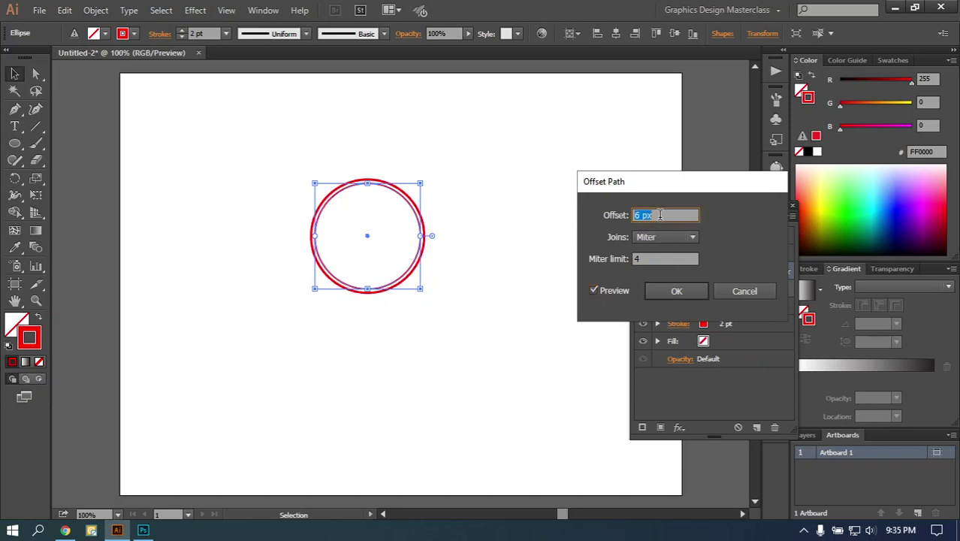
key(Up)
key(Up)
key(Up)
key(Up)
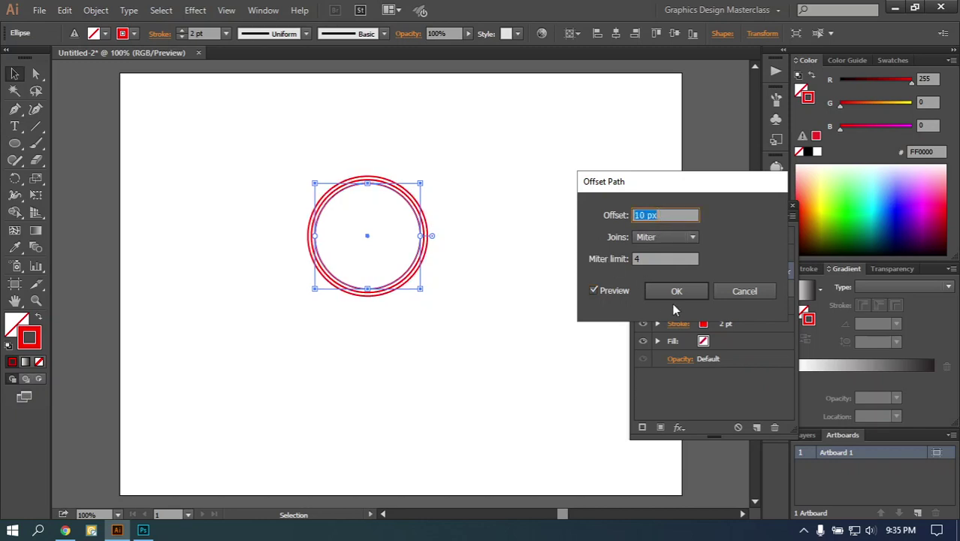
click(675, 294)
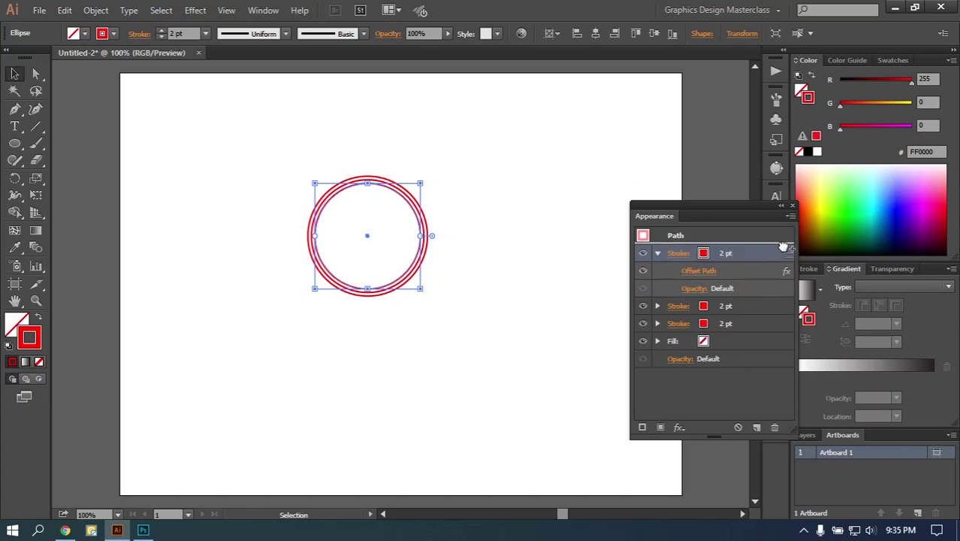
- Add a fourth red stroke offset 17 px, then deselect to view the rings
key(ctrl+alt+slash)
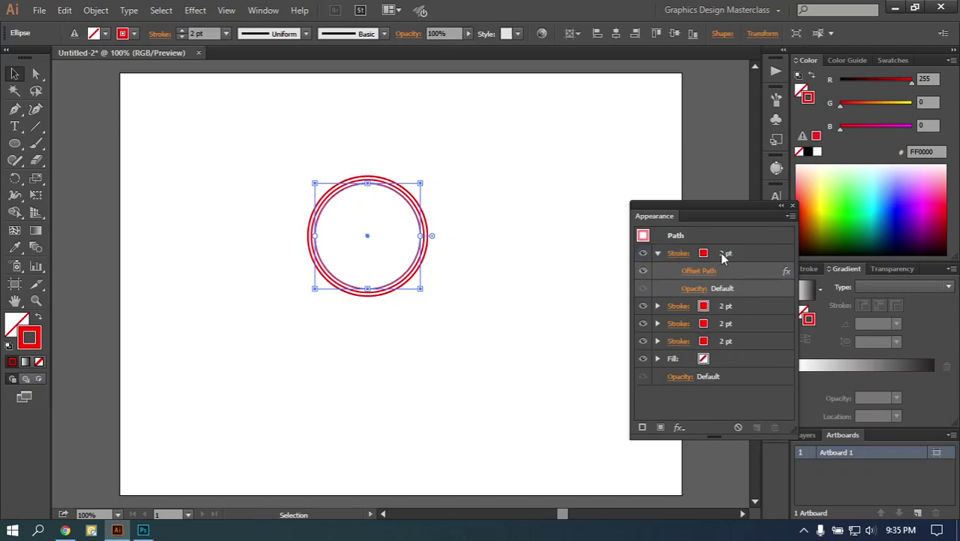
click(698, 272)
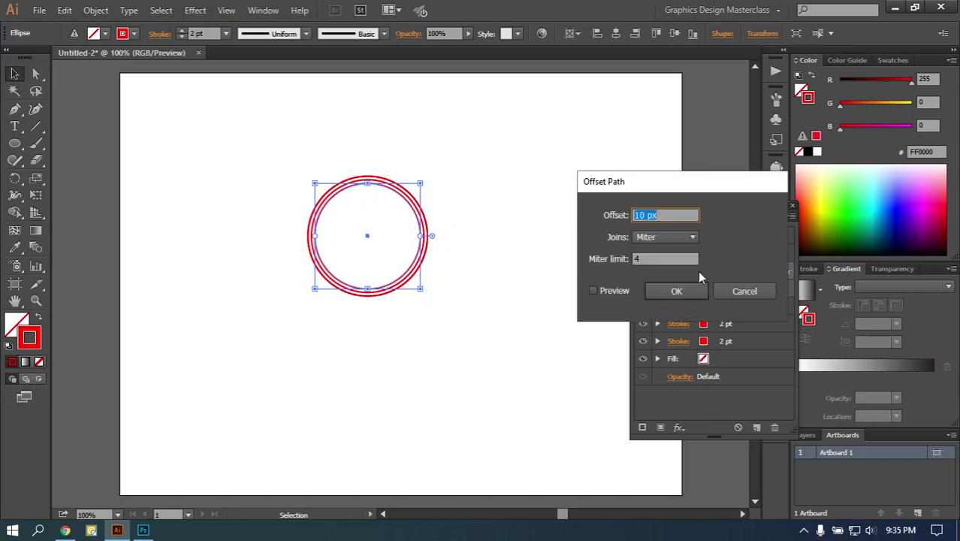
click(609, 290)
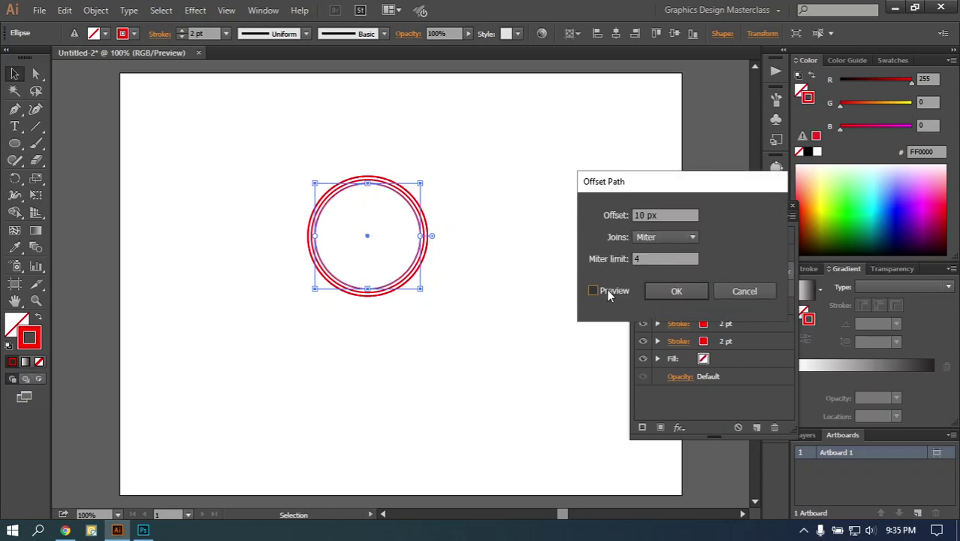
click(662, 214)
key(Up)
key(Up)
key(Up)
key(Up)
key(Up)
key(Up)
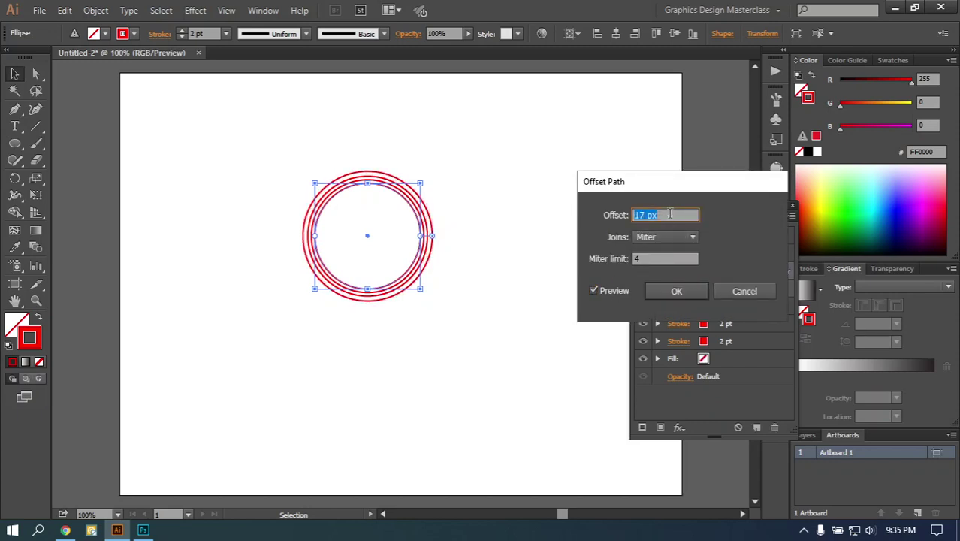
click(673, 291)
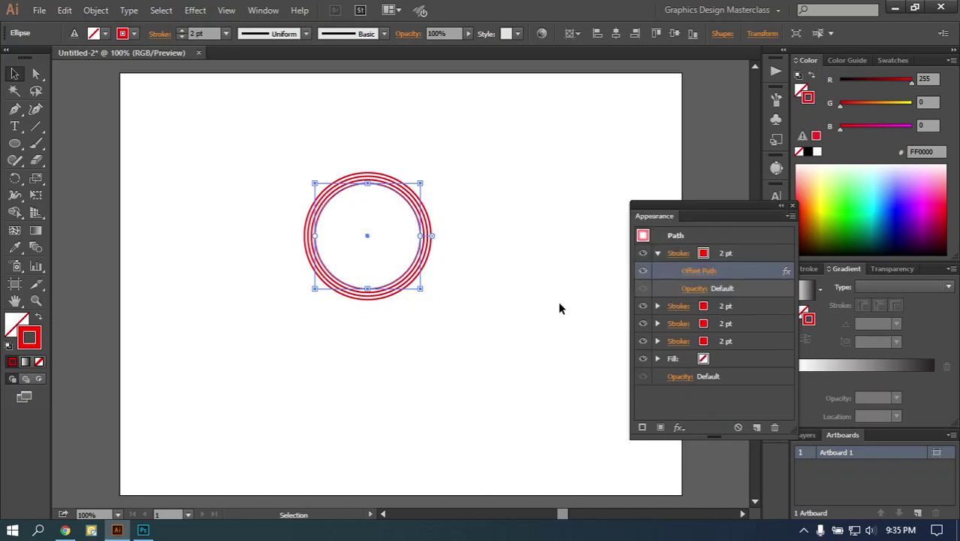
click(514, 306)
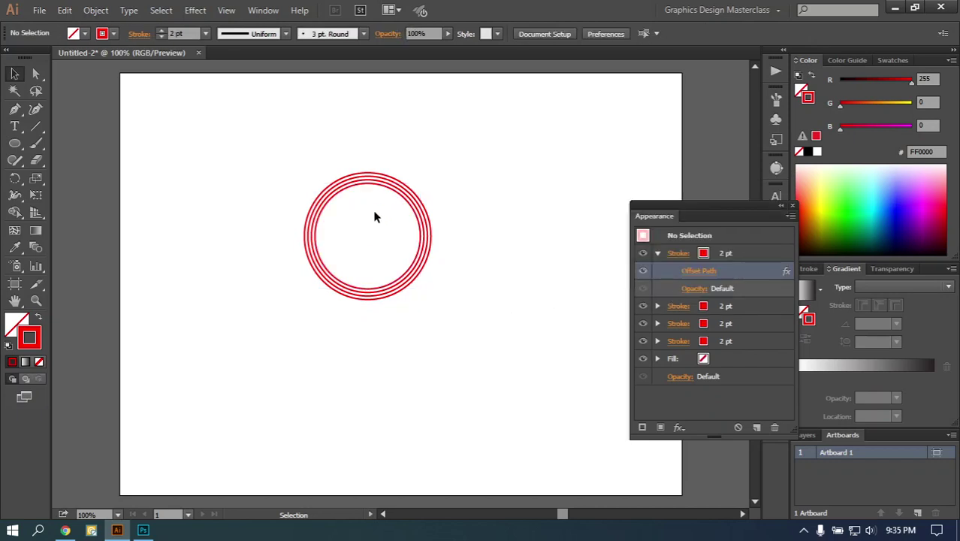
- Open the stroke options for the circle's fourth stroke, the innermost red 2 pt ring
click(417, 199)
scroll(392, 167, up, 2)
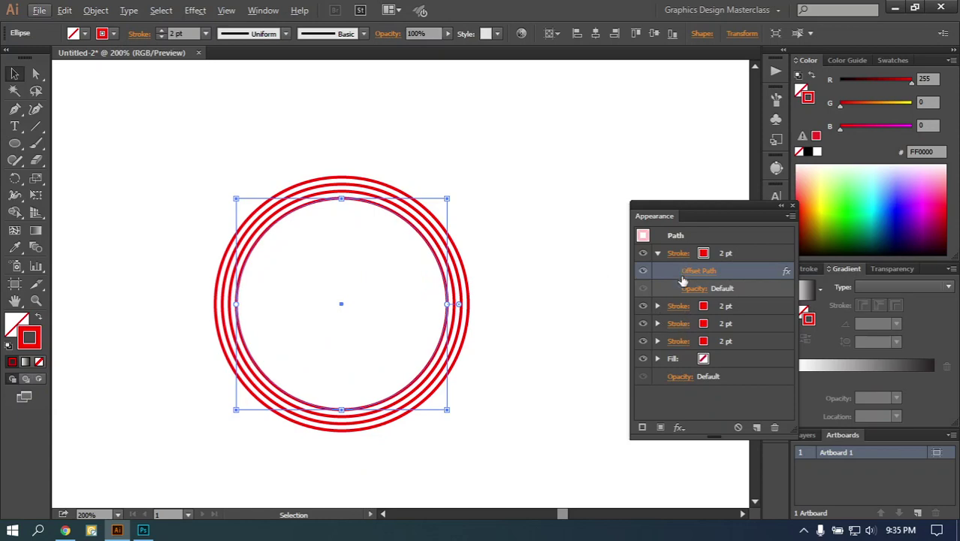
click(536, 352)
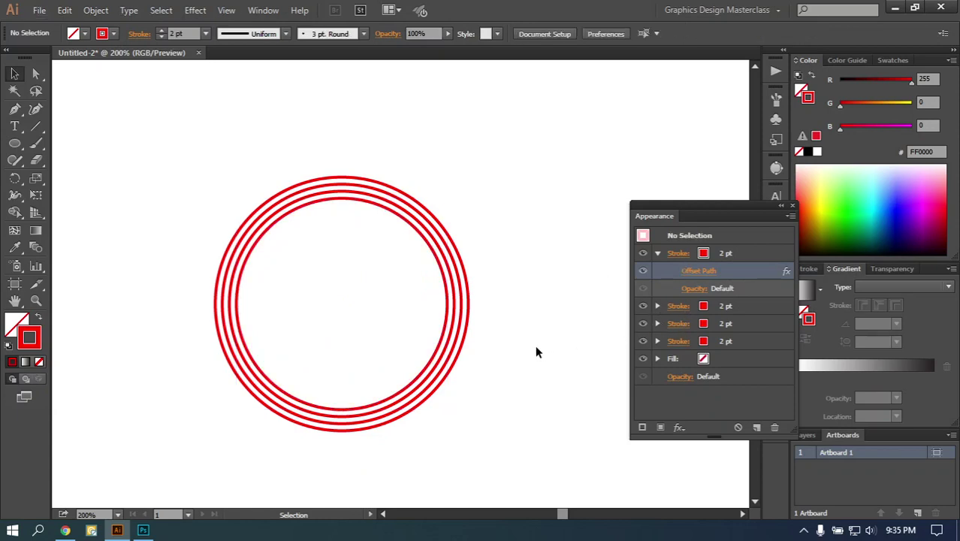
click(443, 337)
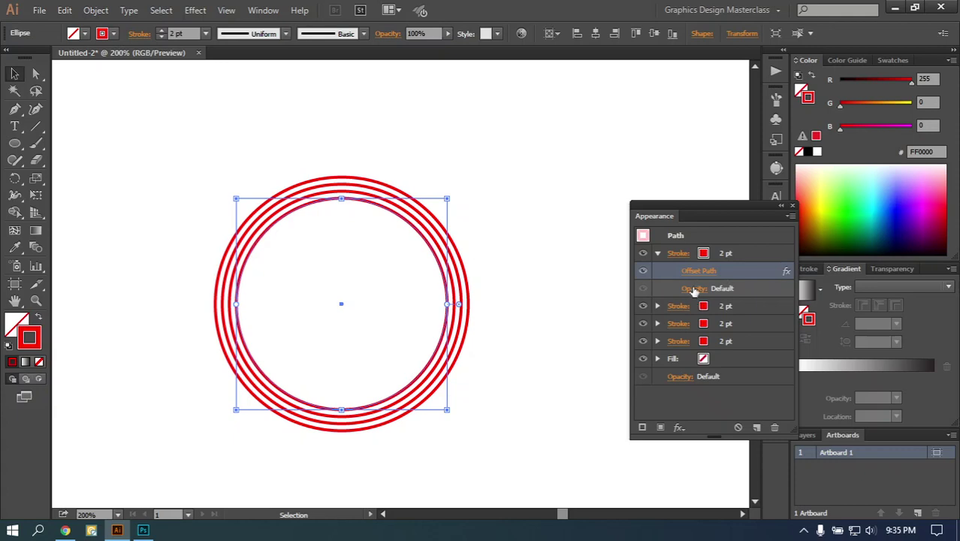
click(658, 254)
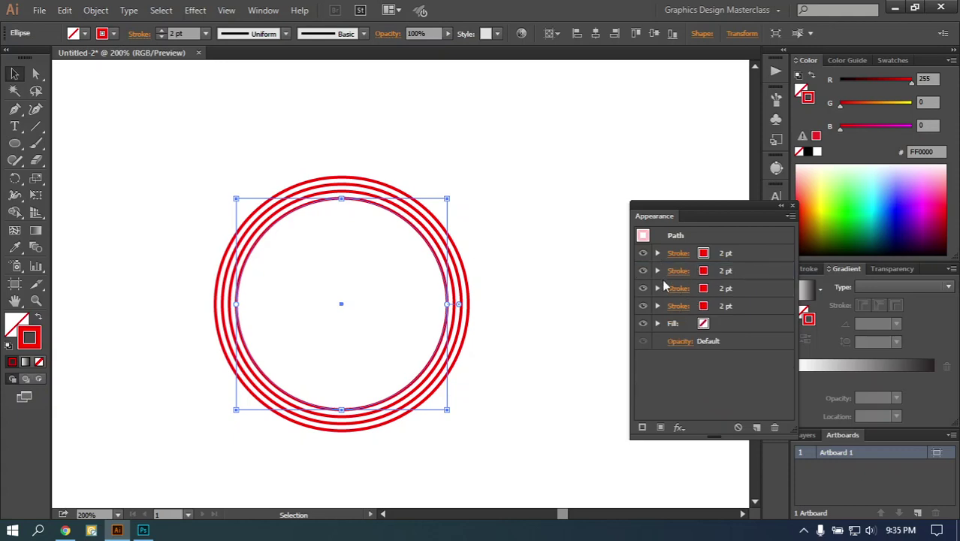
click(658, 305)
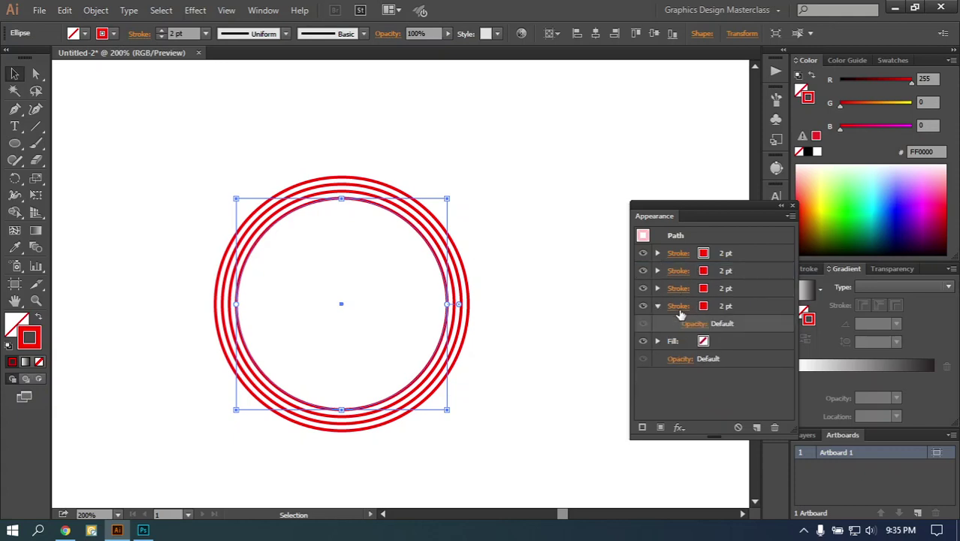
click(679, 306)
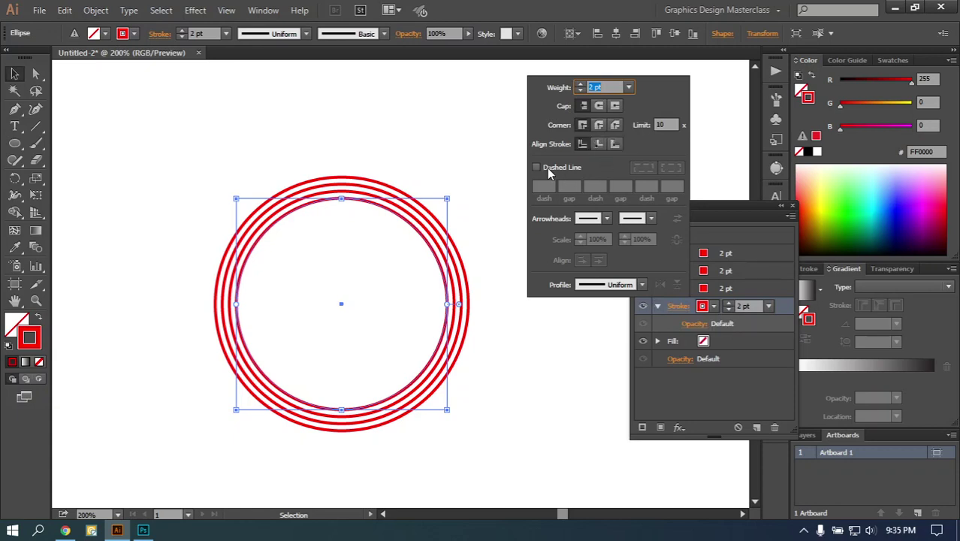
- Dash the innermost red ring: 12 pt dash, 5 pt gap, 3 pt second dash
click(547, 168)
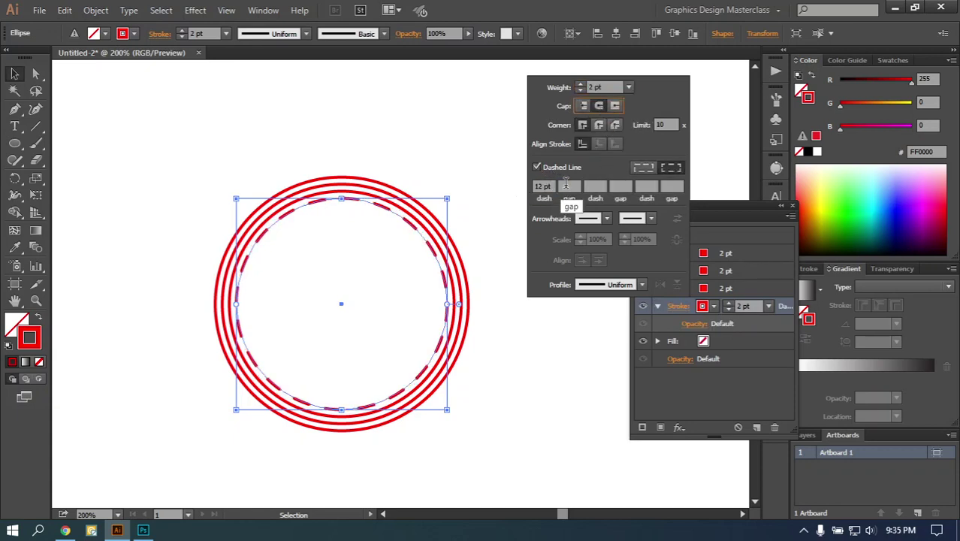
click(567, 186)
text(3)
key(Return)
text(5)
key(Return)
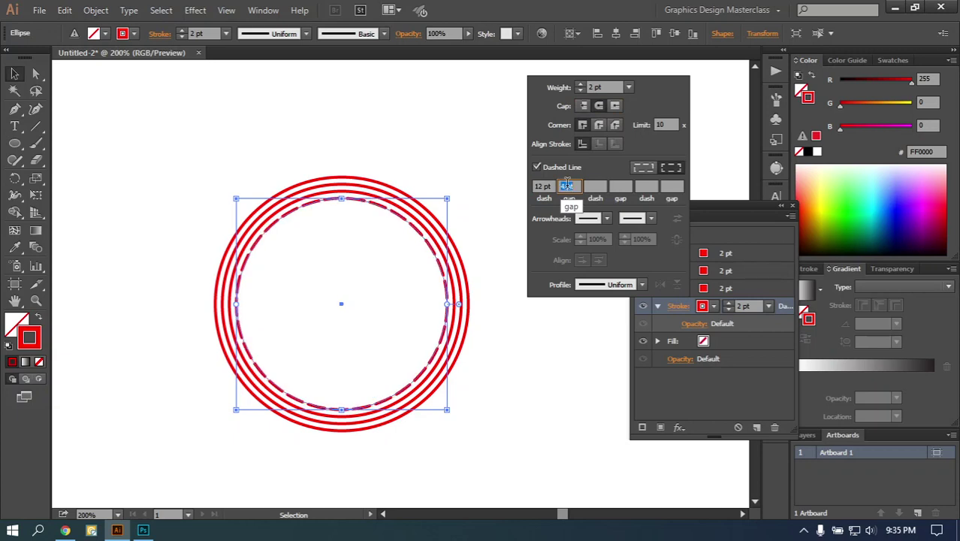
click(605, 186)
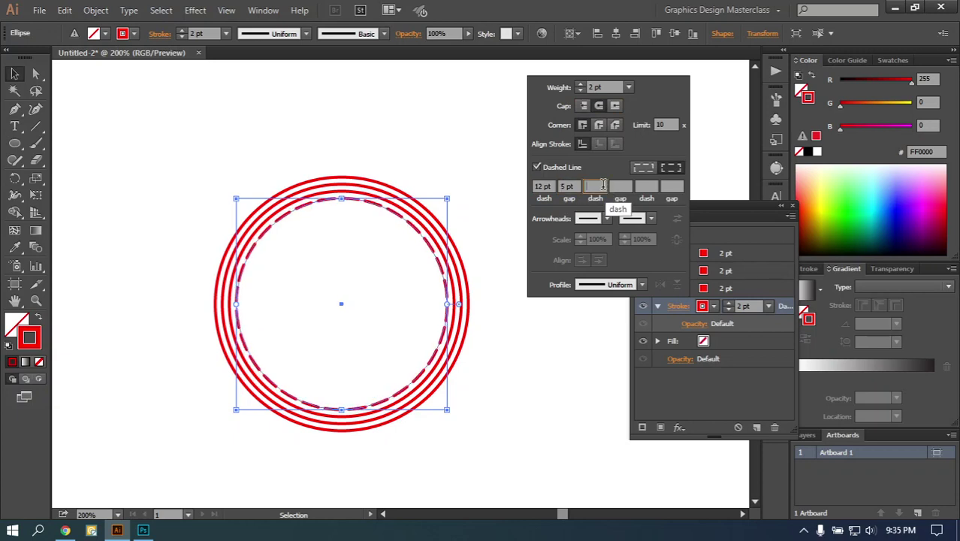
text(3)
key(Return)
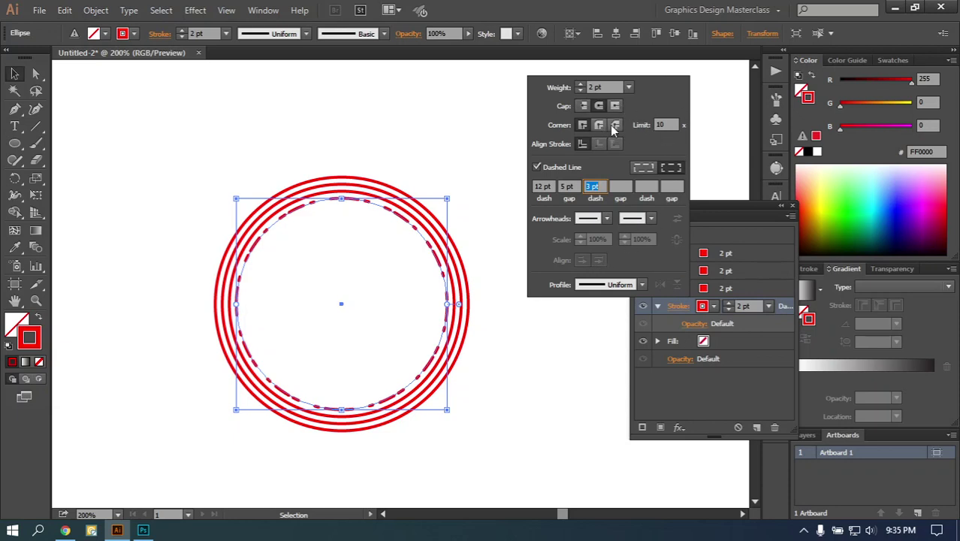
click(712, 154)
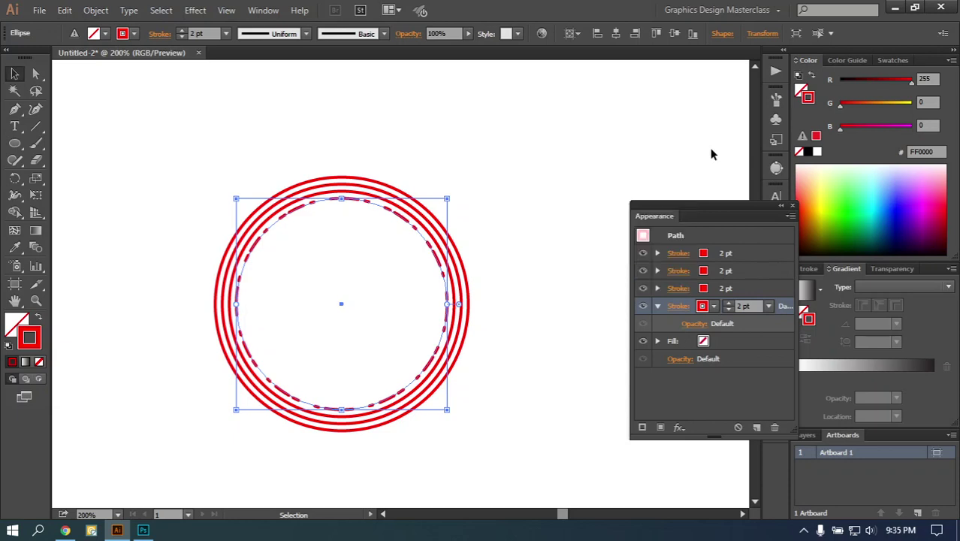
- Bring up the third stroke's options, with the stroke list moved higher out of the way
click(658, 305)
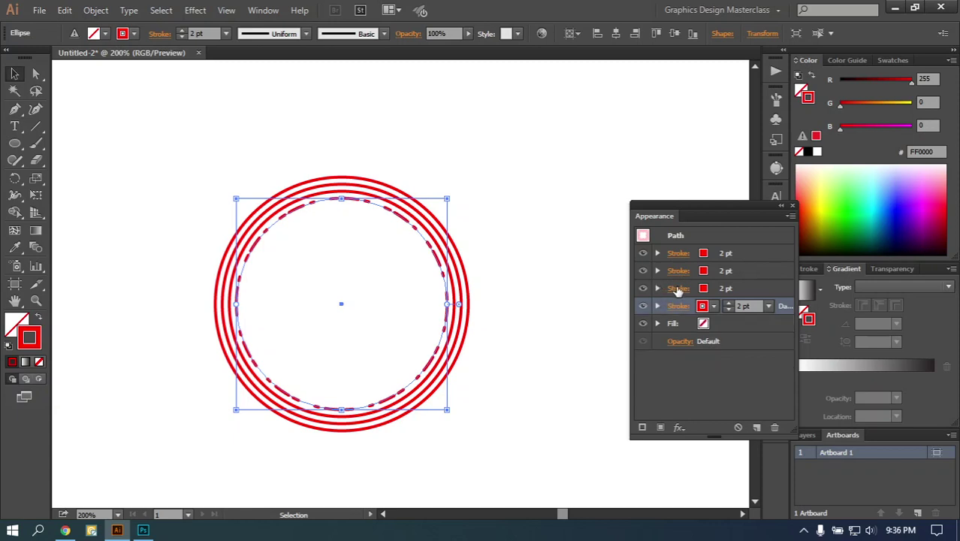
click(677, 289)
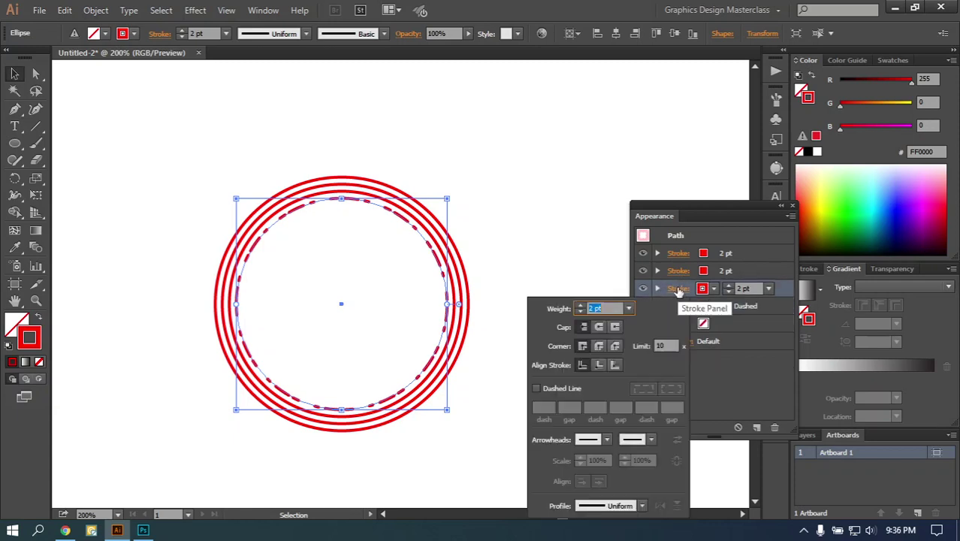
click(584, 327)
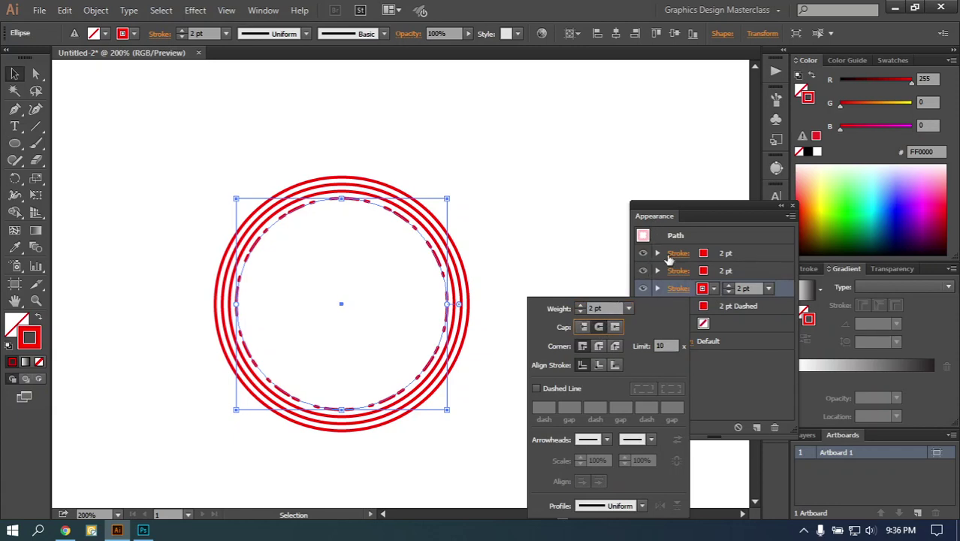
click(689, 210)
drag(699, 209, 693, 137)
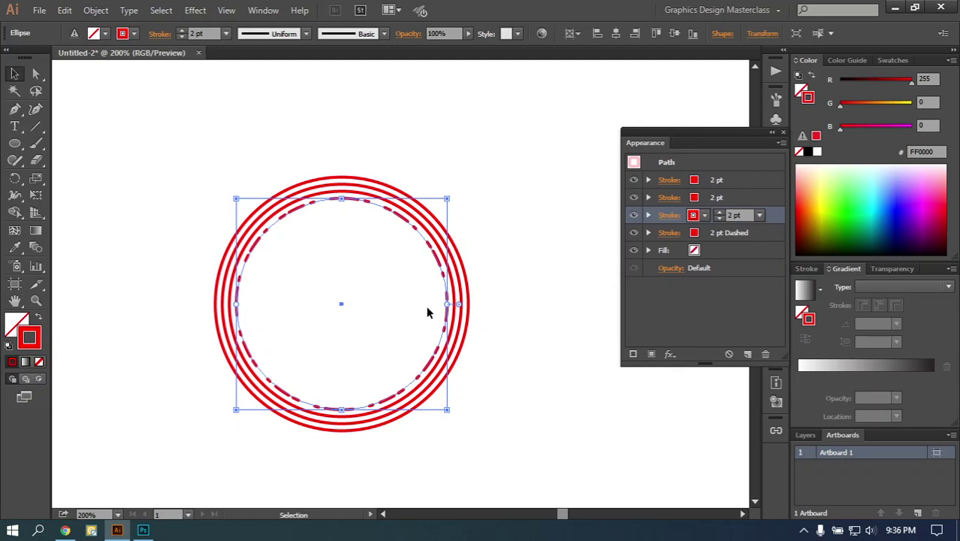
click(672, 216)
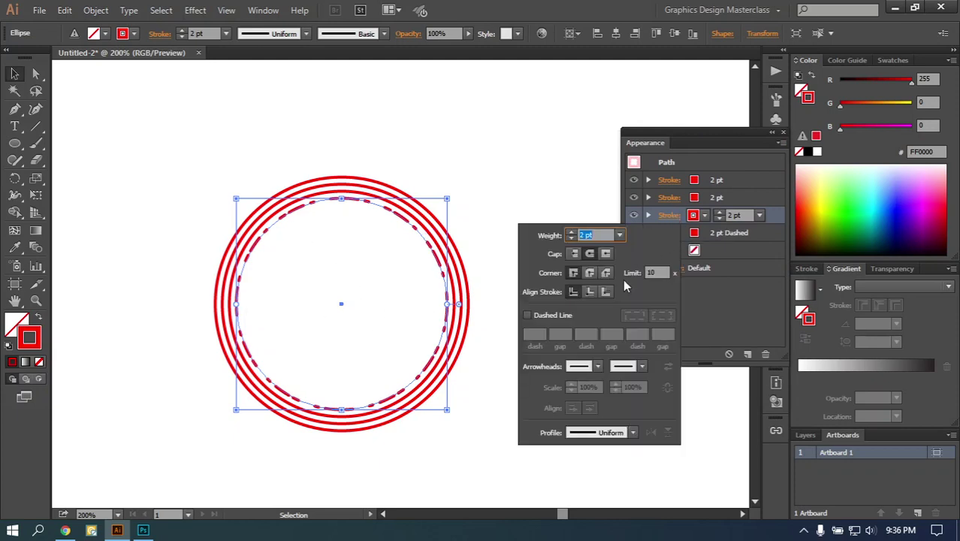
- Make the third ring dashed 12/5/3 pt with a 12 pt second gap
click(526, 315)
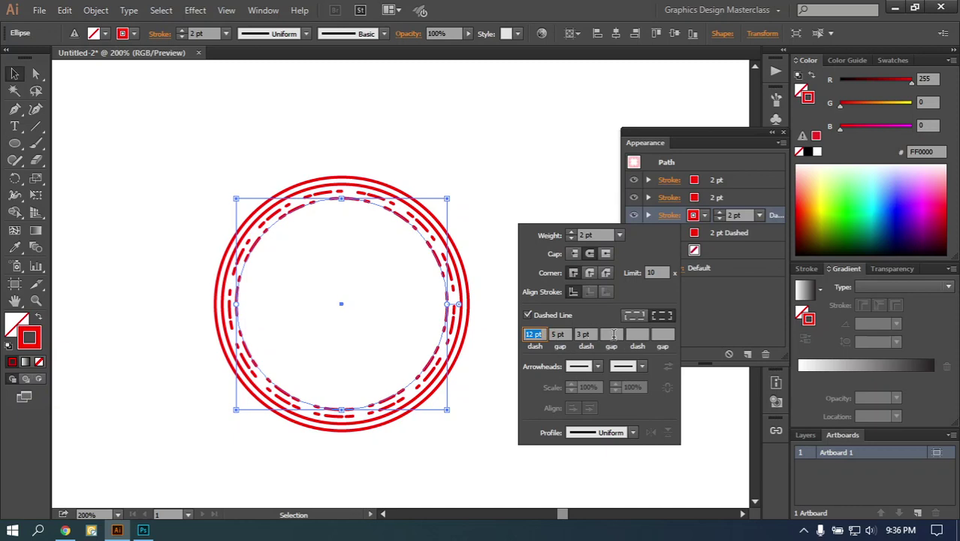
click(611, 334)
text(3)
key(Return)
text(5)
key(Return)
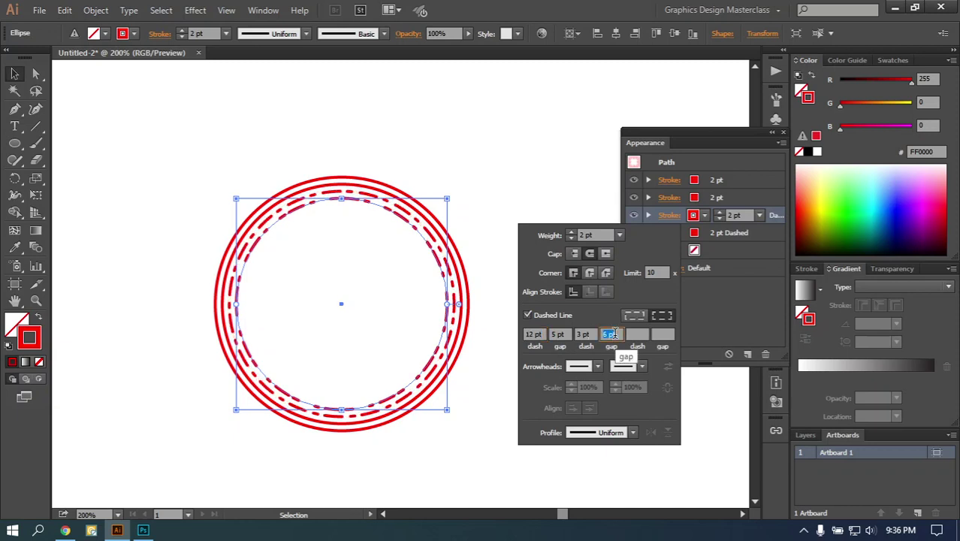
text(15)
key(Return)
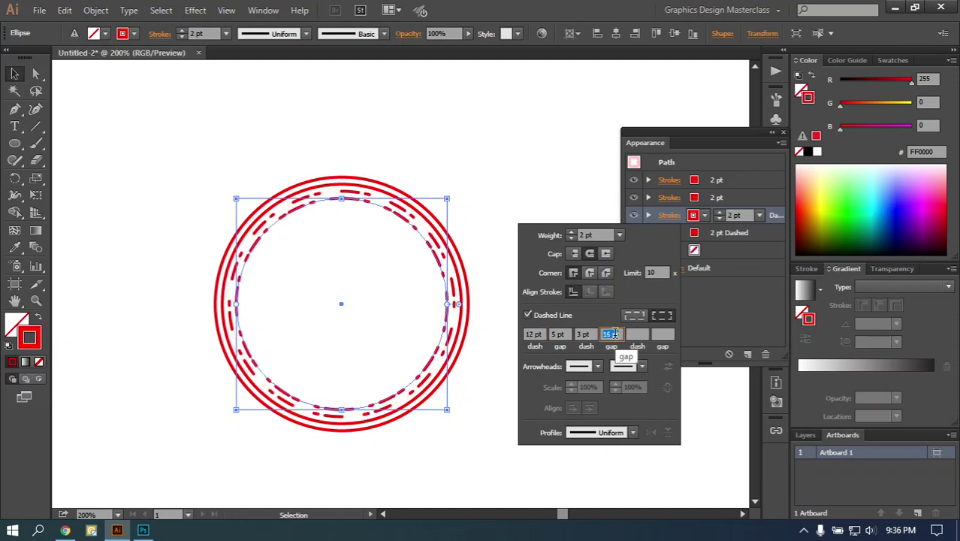
text(12)
key(Return)
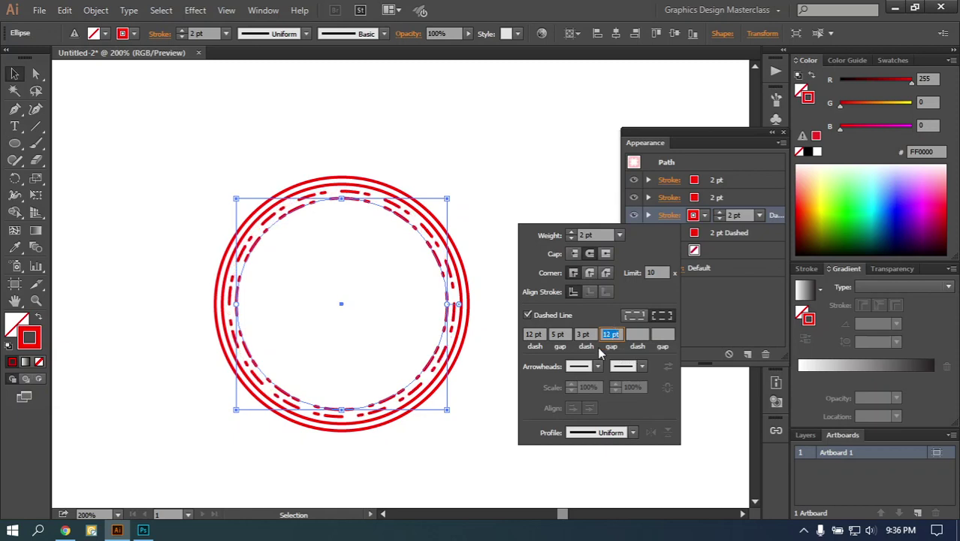
- Colour the third ring dark navy #1B1464
click(704, 218)
click(705, 218)
click(624, 239)
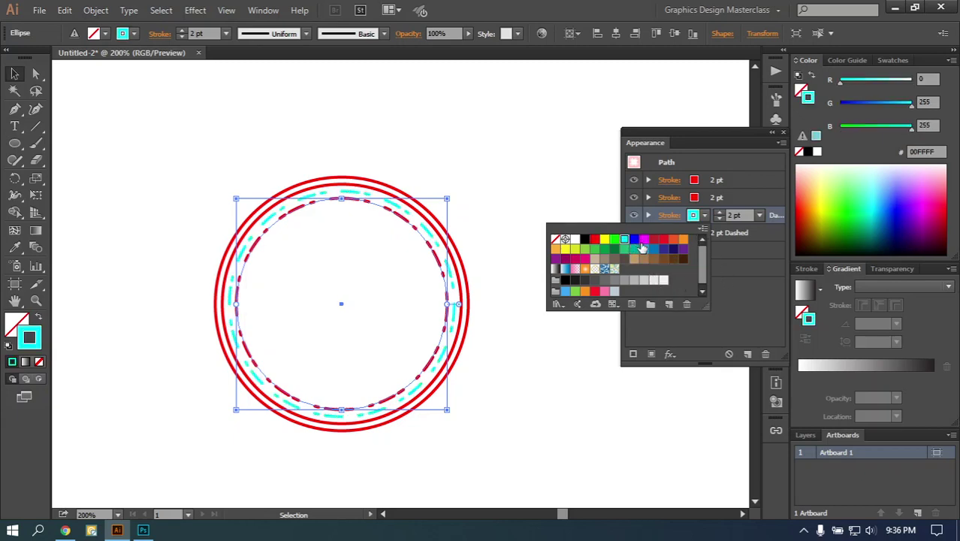
click(644, 248)
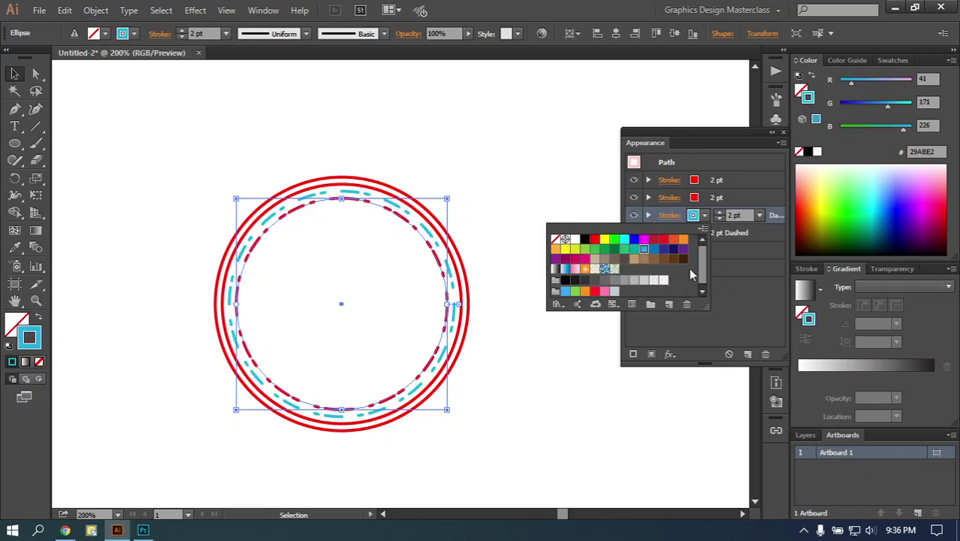
click(664, 249)
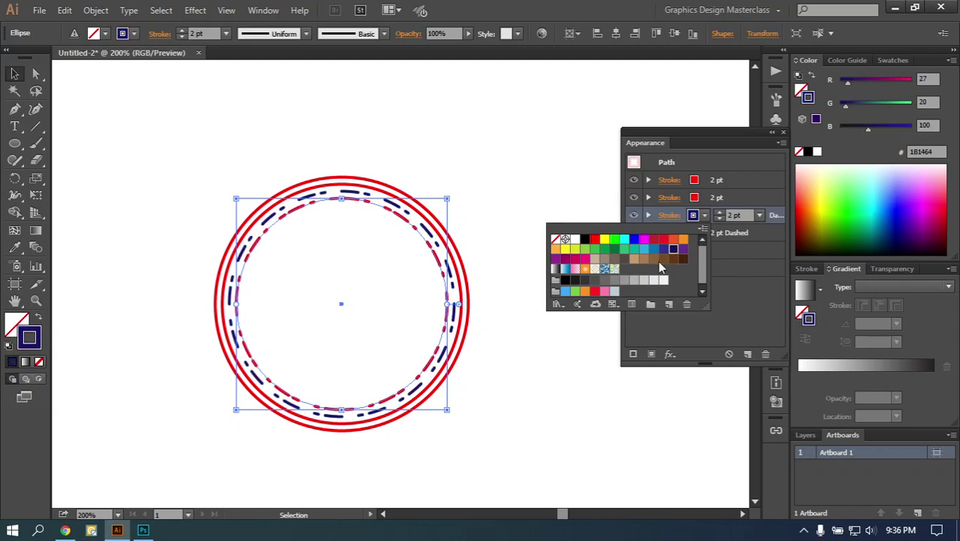
click(565, 258)
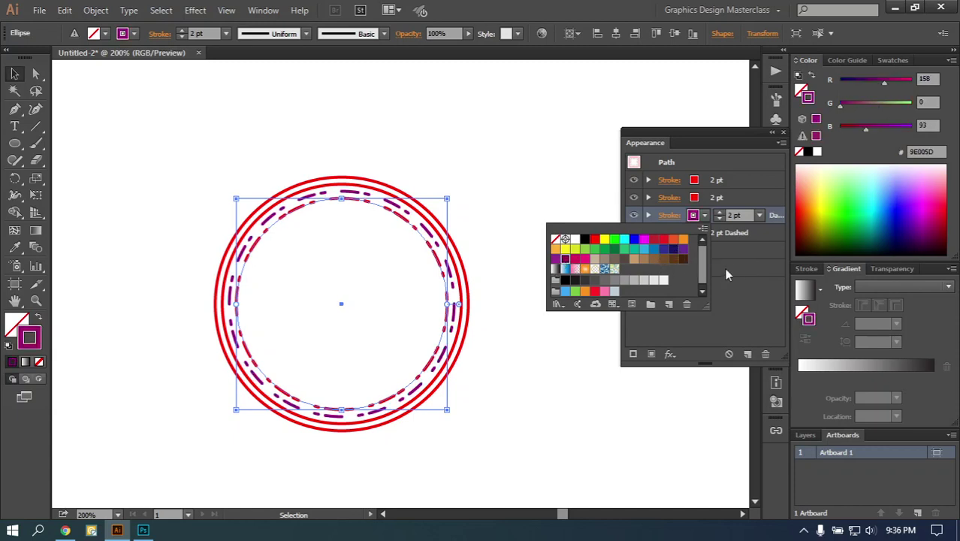
click(672, 249)
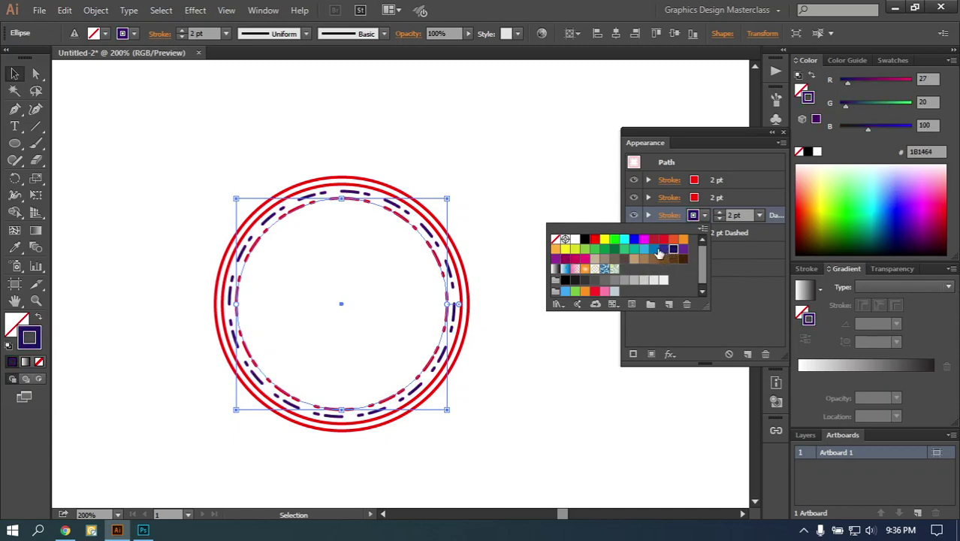
click(750, 293)
- Dash the second ring with a 22, 5, 10, 12 pt dash-gap pattern
click(668, 198)
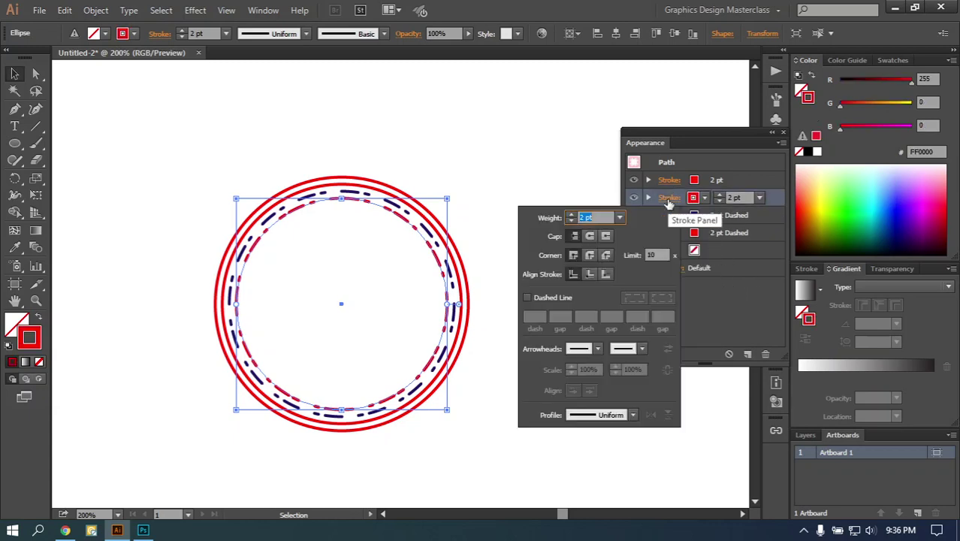
click(589, 236)
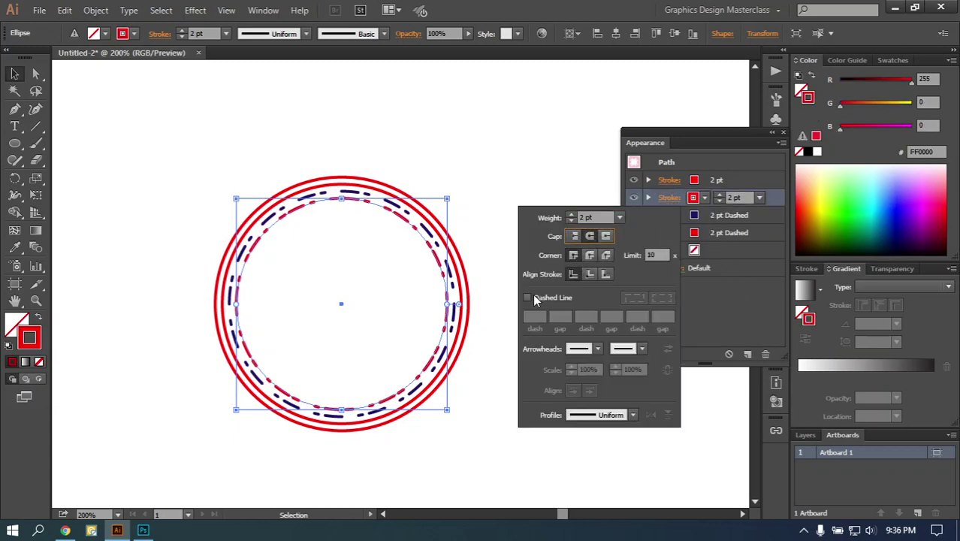
click(528, 298)
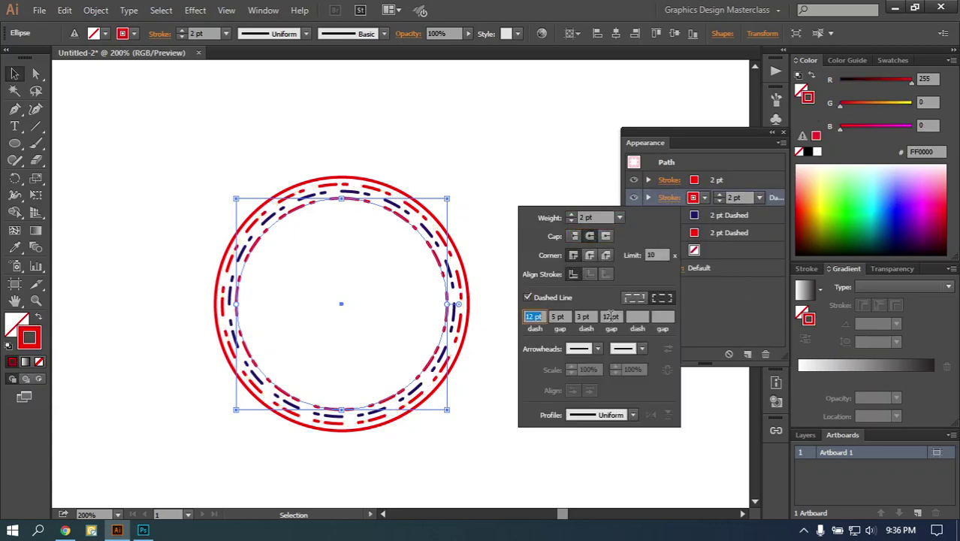
click(559, 316)
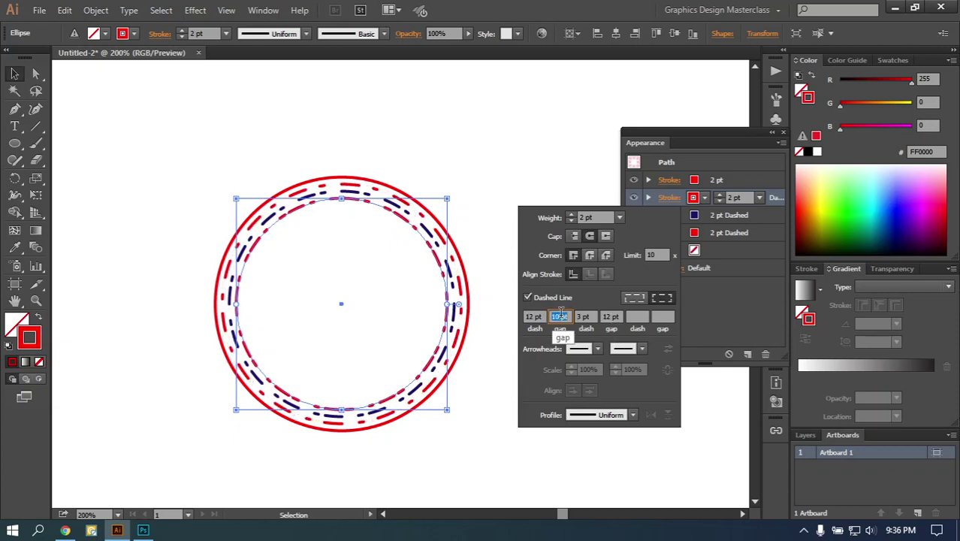
text(10)
click(533, 316)
key(Up)
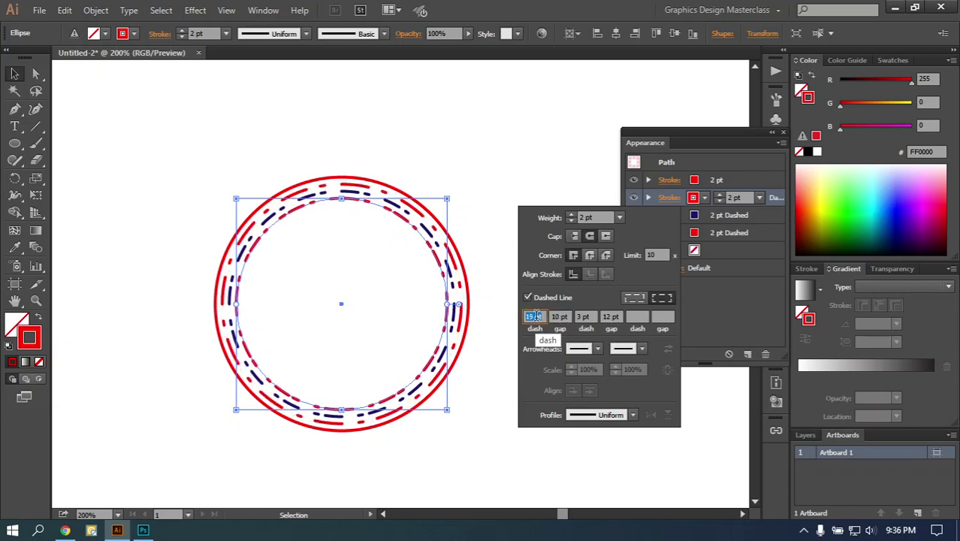
key(Up)
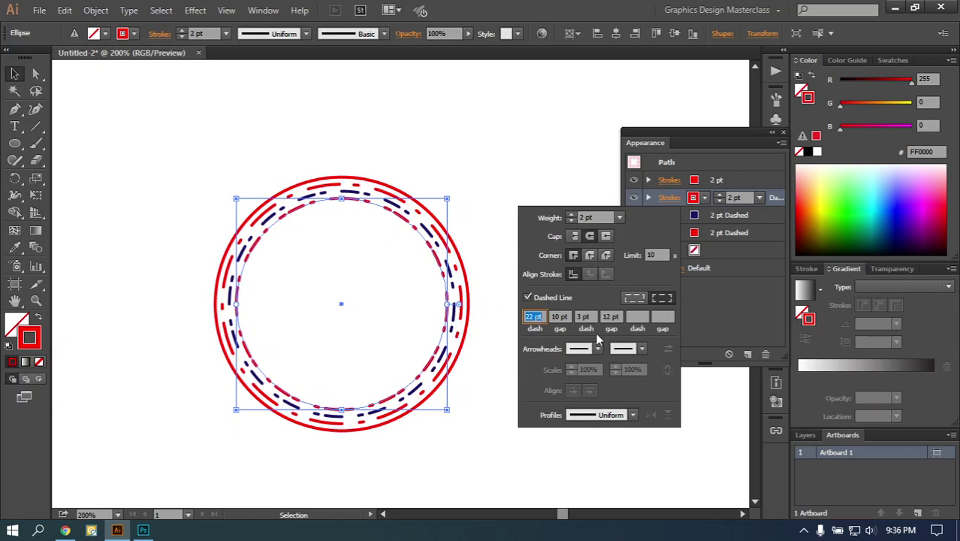
click(559, 317)
key(Down)
key(Down)
key(Down)
key(Down)
key(Down)
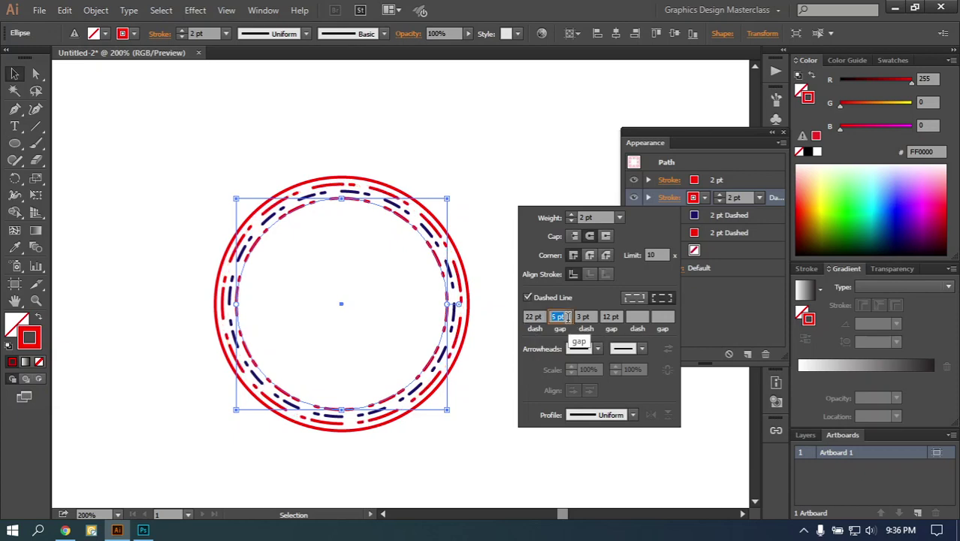
click(590, 316)
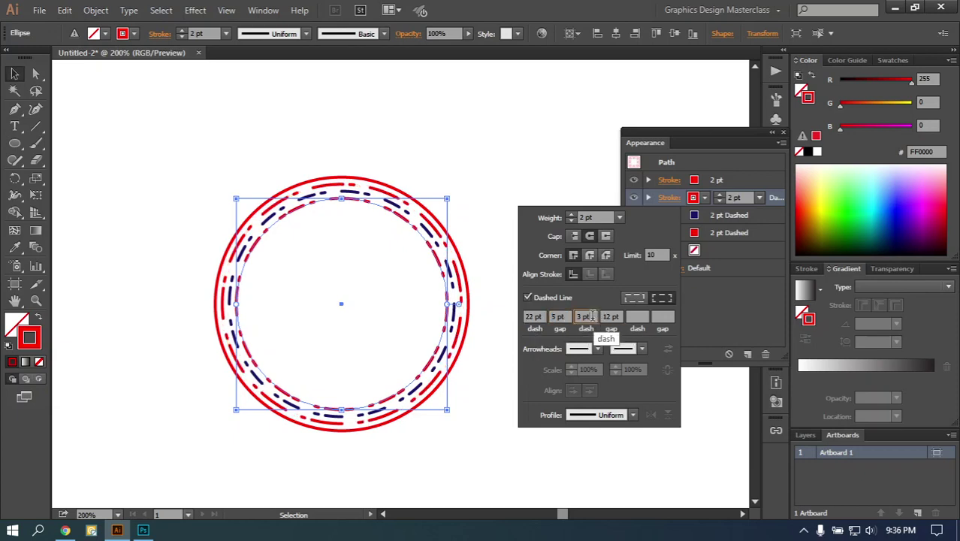
key(Up)
key(Up)
key(Up)
key(Up)
key(Up)
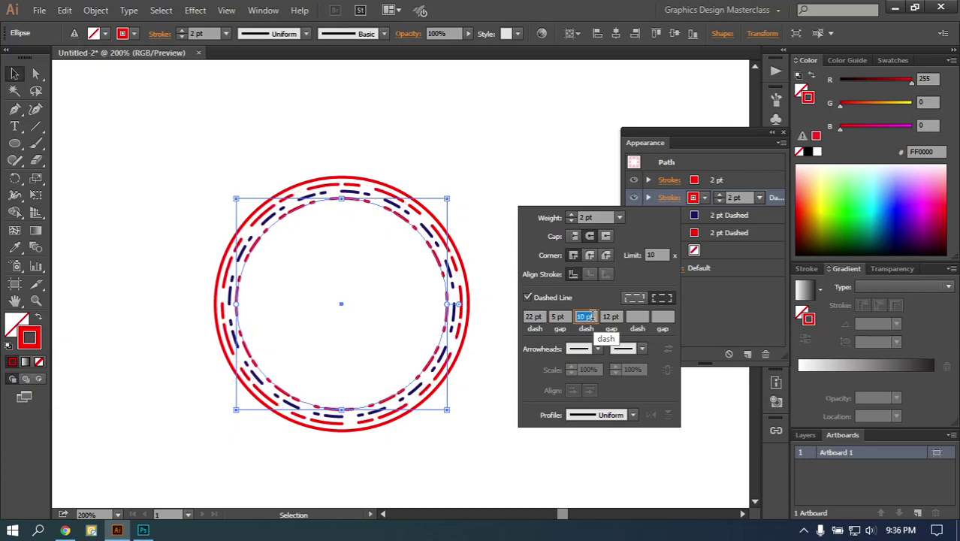
key(Down)
key(Down)
key(Up)
key(Up)
key(Up)
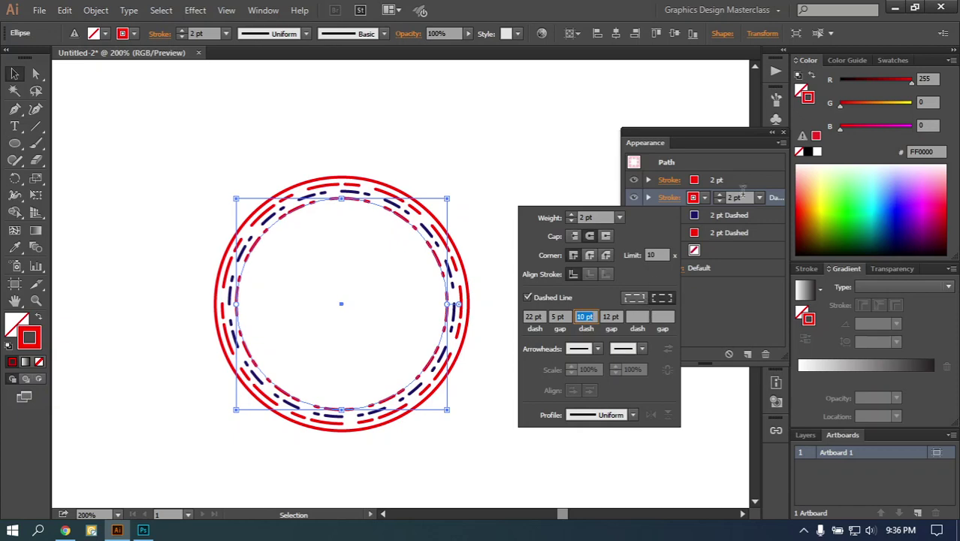
- Recolour the second ring dark green #006837
click(705, 197)
click(705, 197)
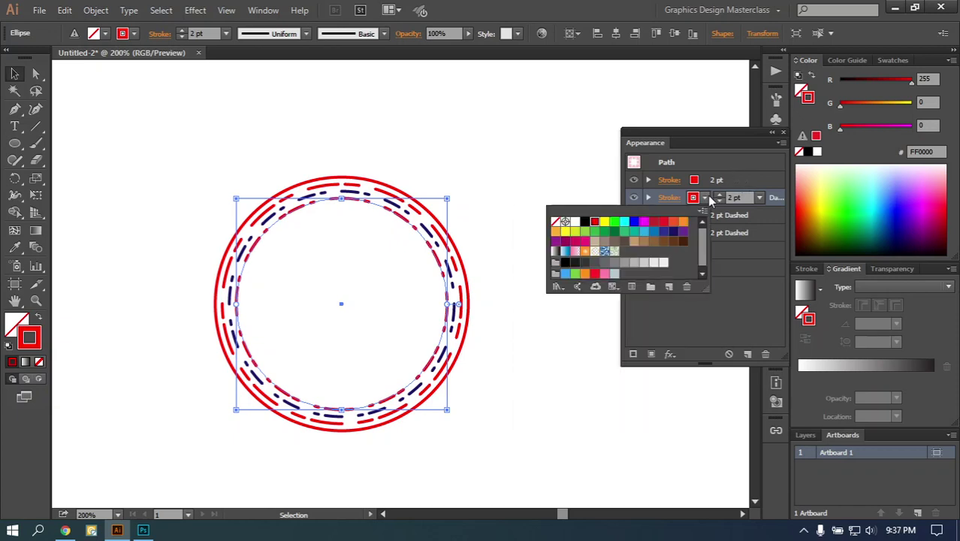
click(614, 231)
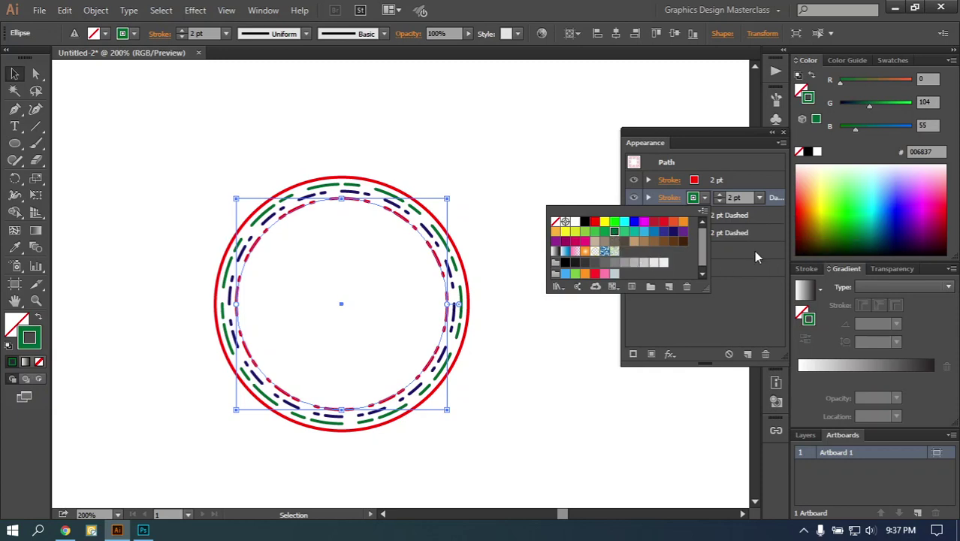
click(667, 184)
click(667, 181)
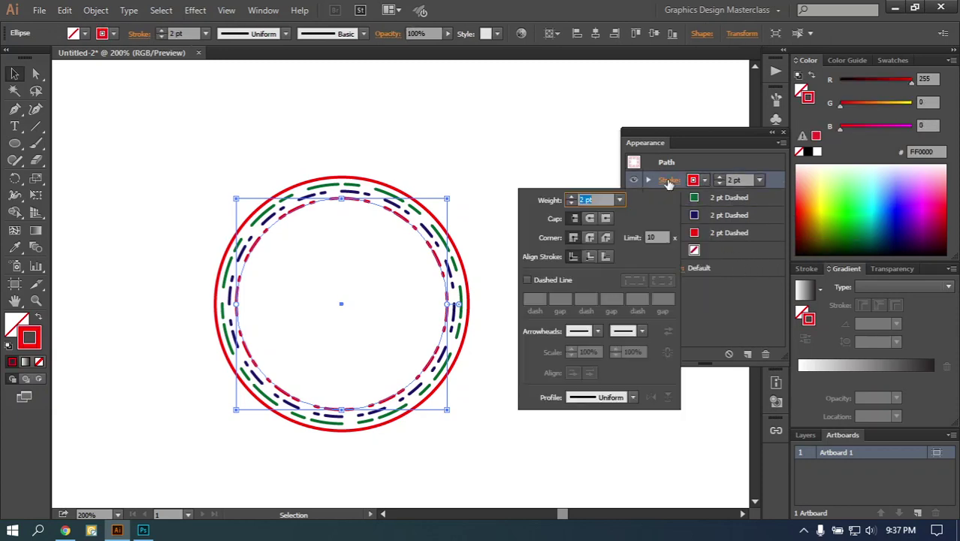
- Dash the outer red ring with a 7, 5, 10, 12, 8, 4 pt dash-gap pattern
click(527, 279)
click(639, 299)
key(Up)
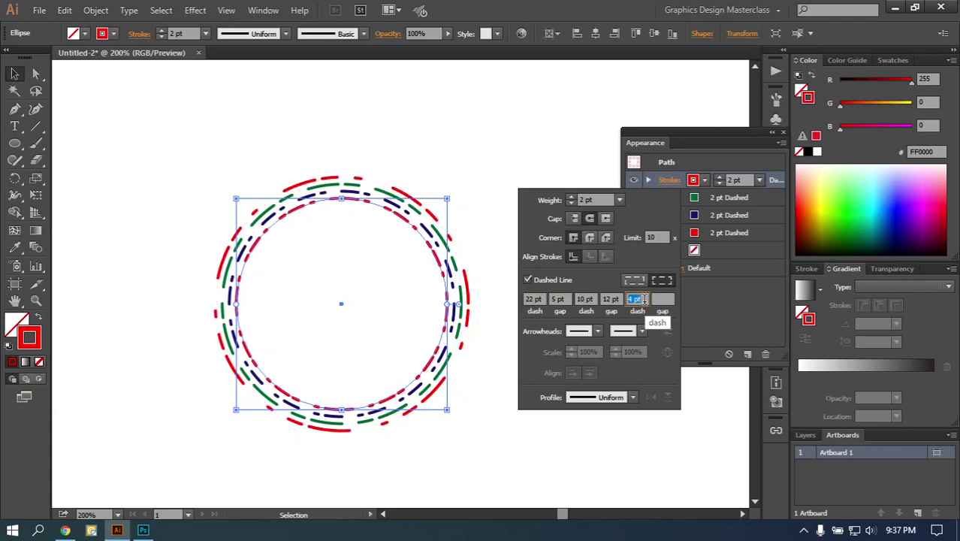
text(8)
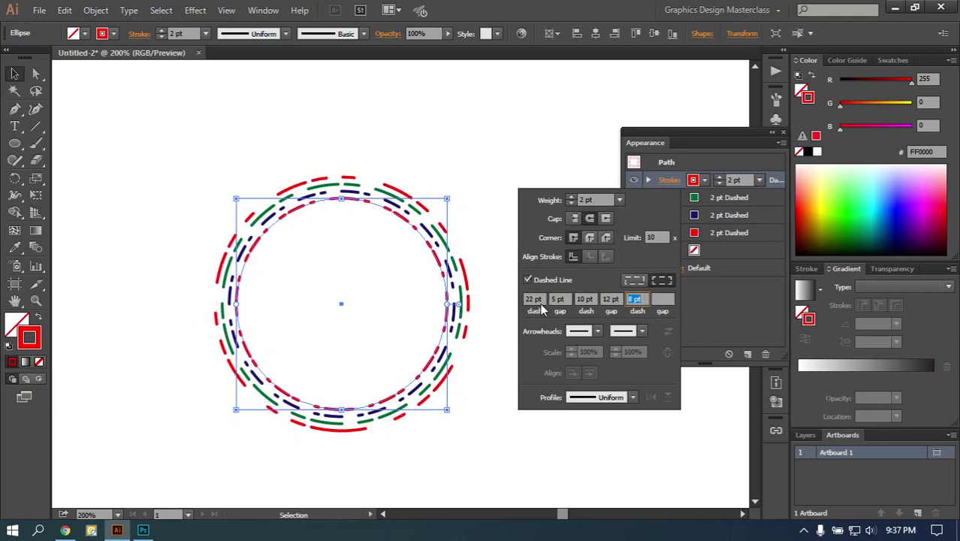
click(533, 299)
text(7)
key(Return)
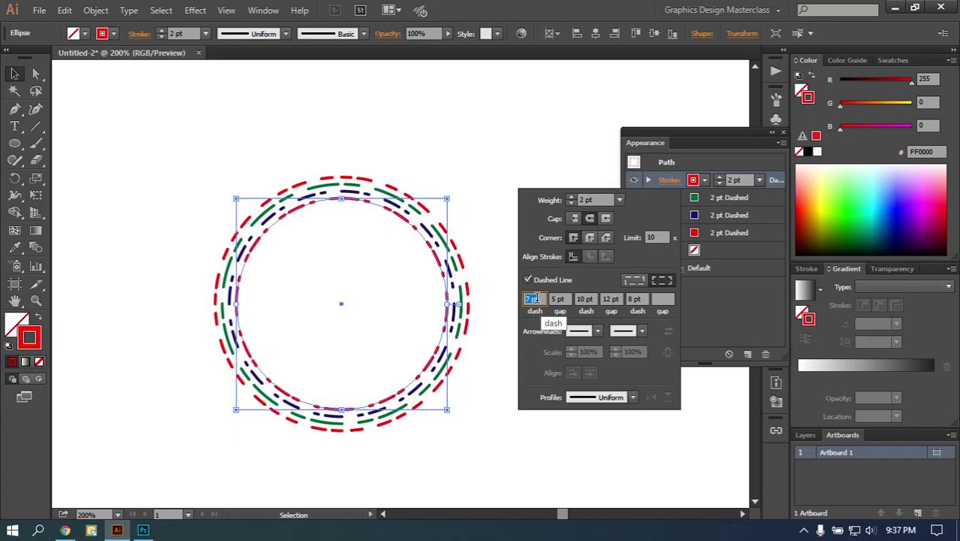
click(660, 299)
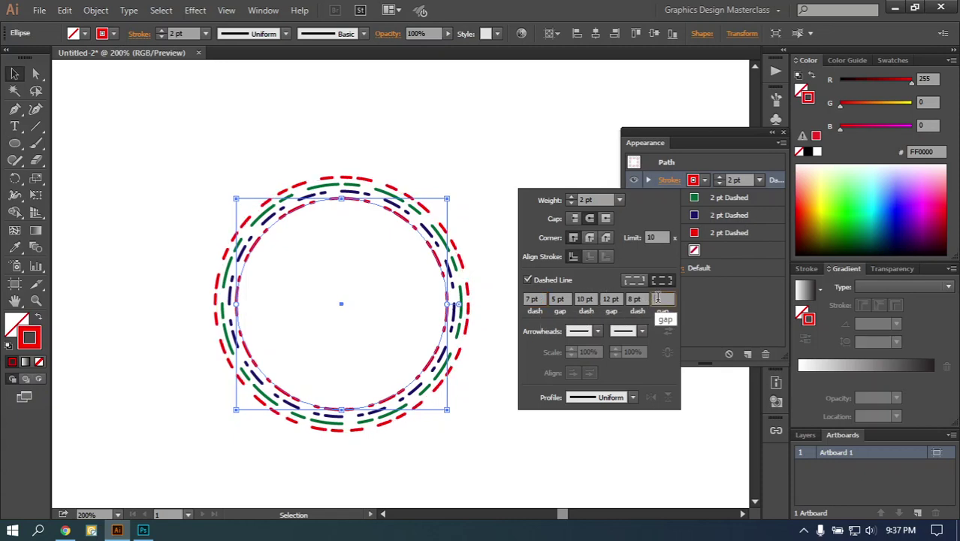
key(Up)
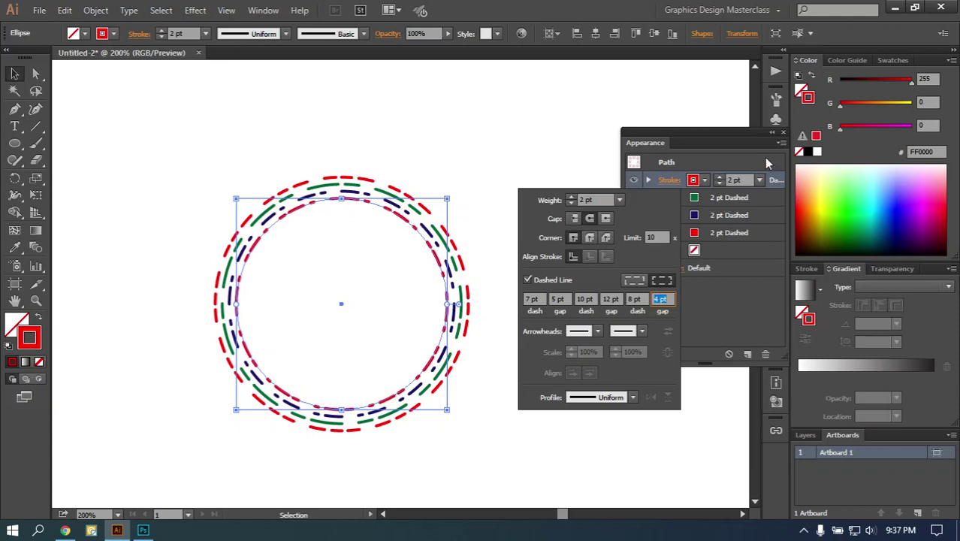
click(733, 137)
- Move the dashed circle up and to the left on the artboard
click(546, 334)
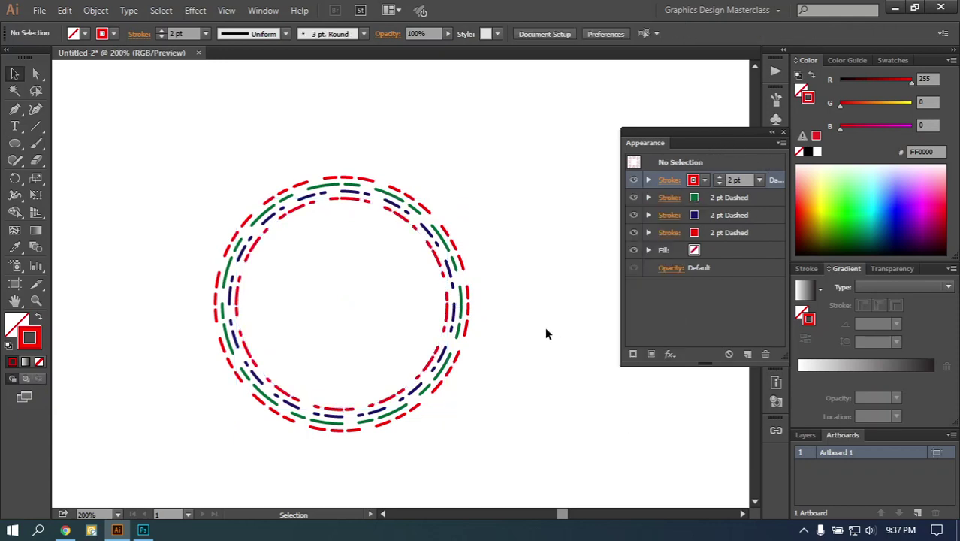
drag(479, 193, 399, 316)
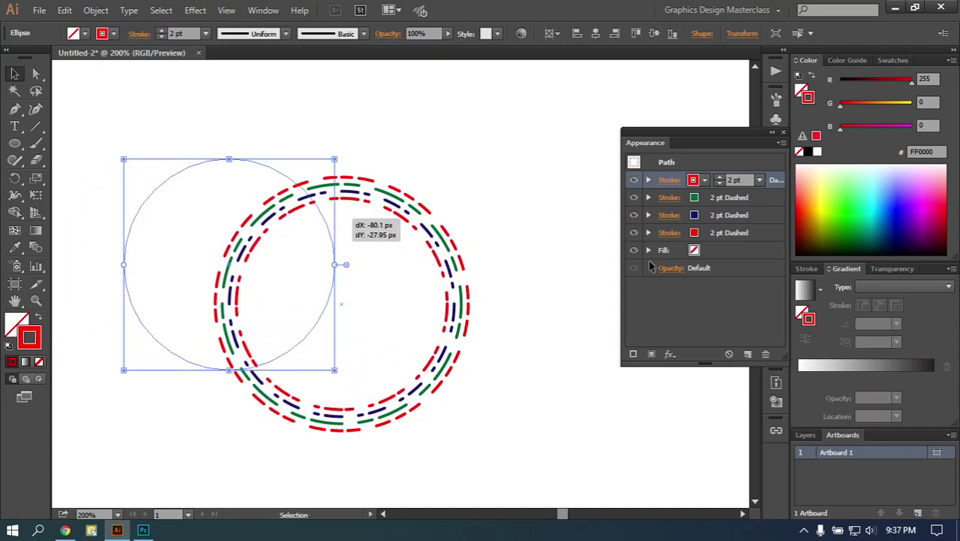
drag(434, 257, 322, 218)
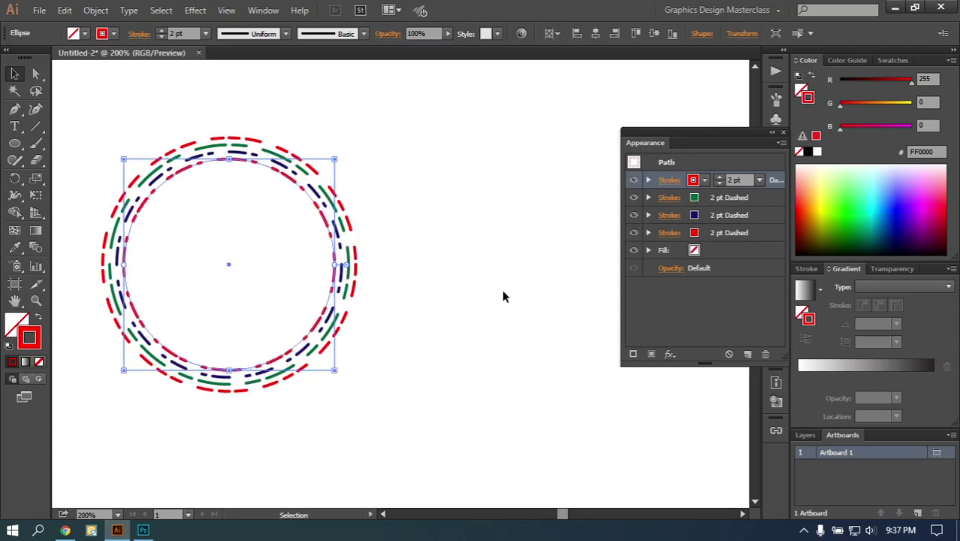
click(446, 296)
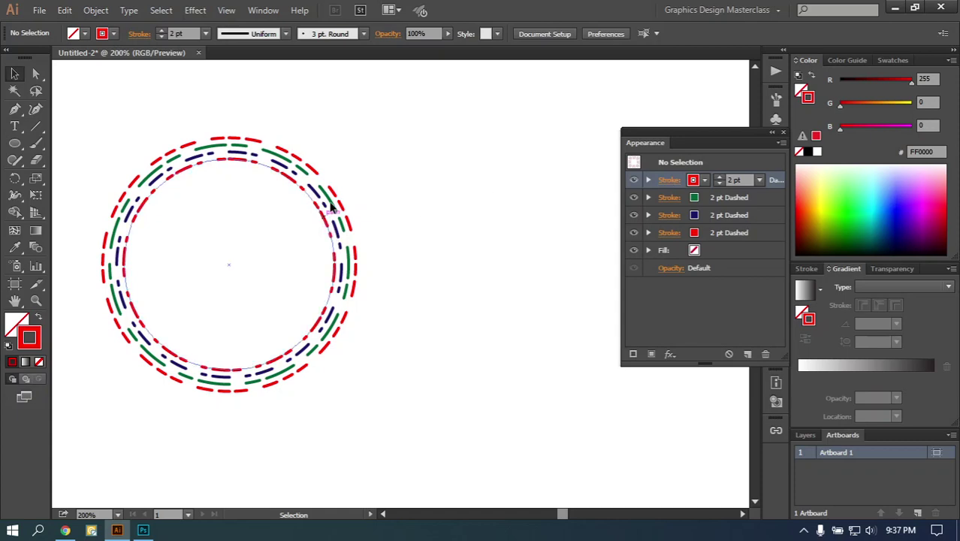
drag(379, 196, 266, 277)
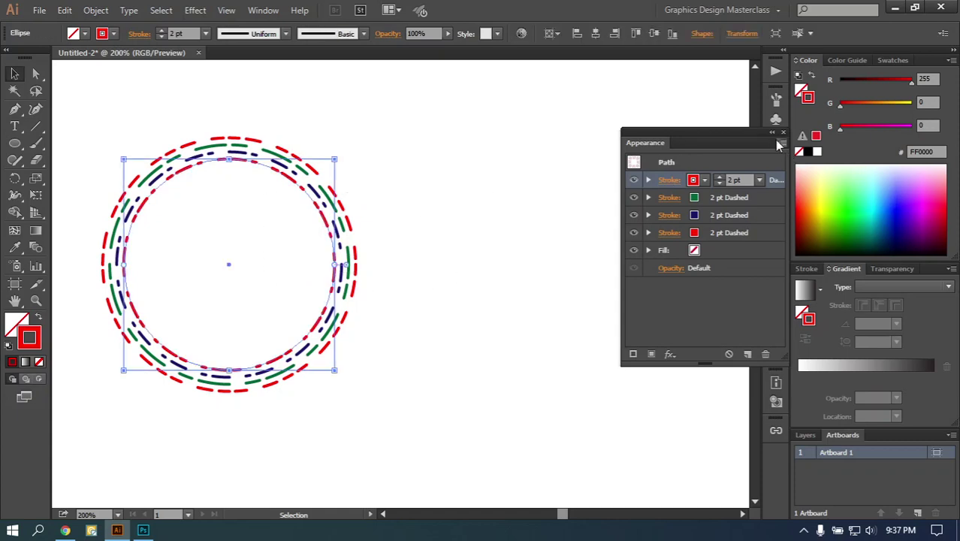
- Dock the Appearance panel alongside the Layers and Artboards panels
drag(755, 139, 923, 435)
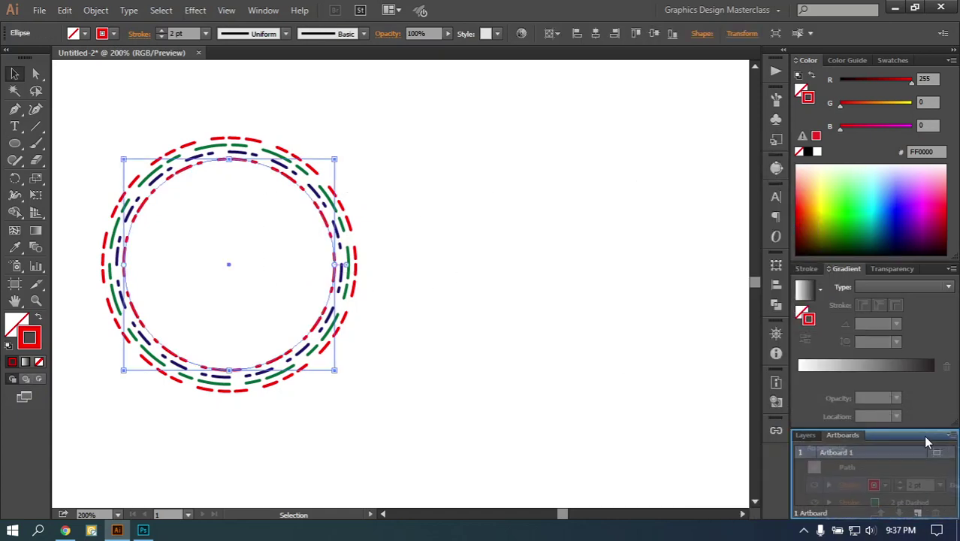
click(436, 218)
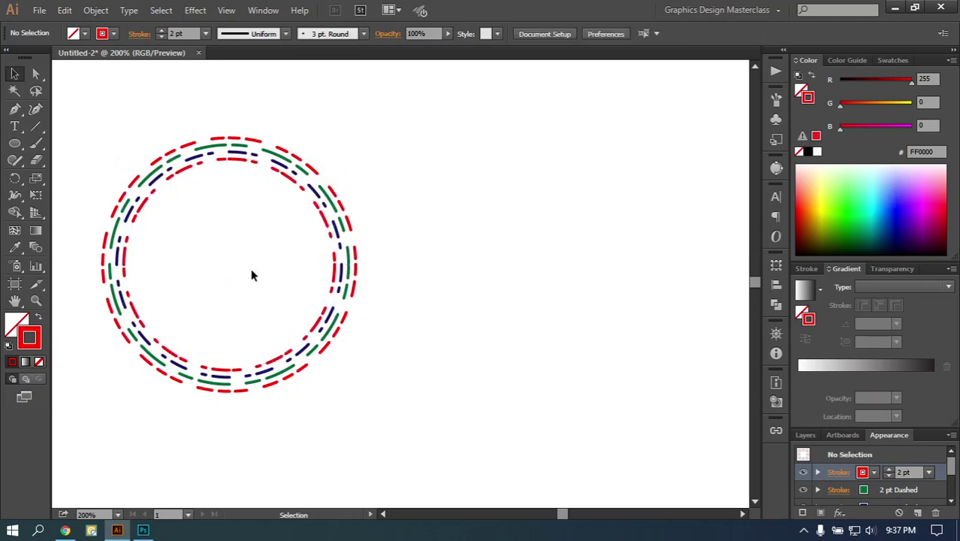
drag(199, 115, 264, 248)
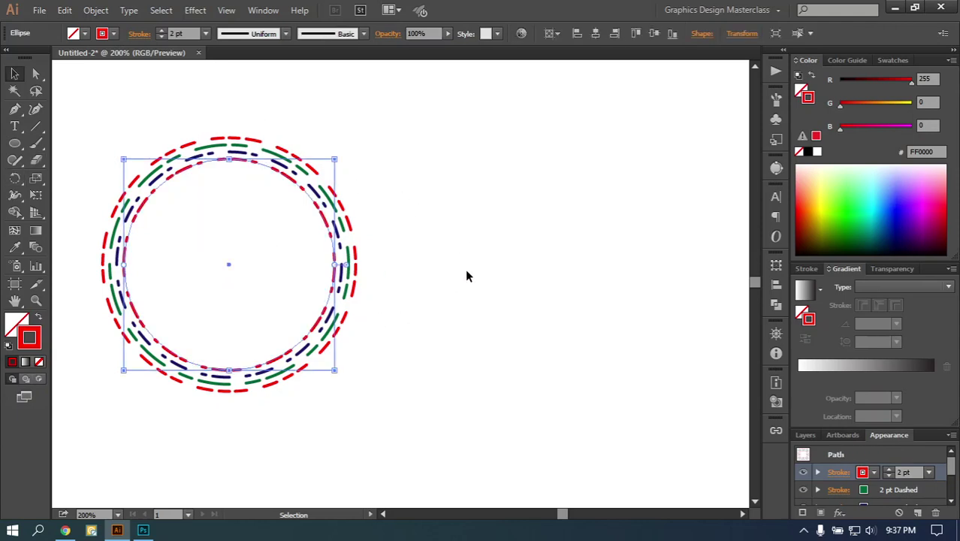
- Draw a rectangle right of the circle with a solid, default black 2 pt outline
key(m)
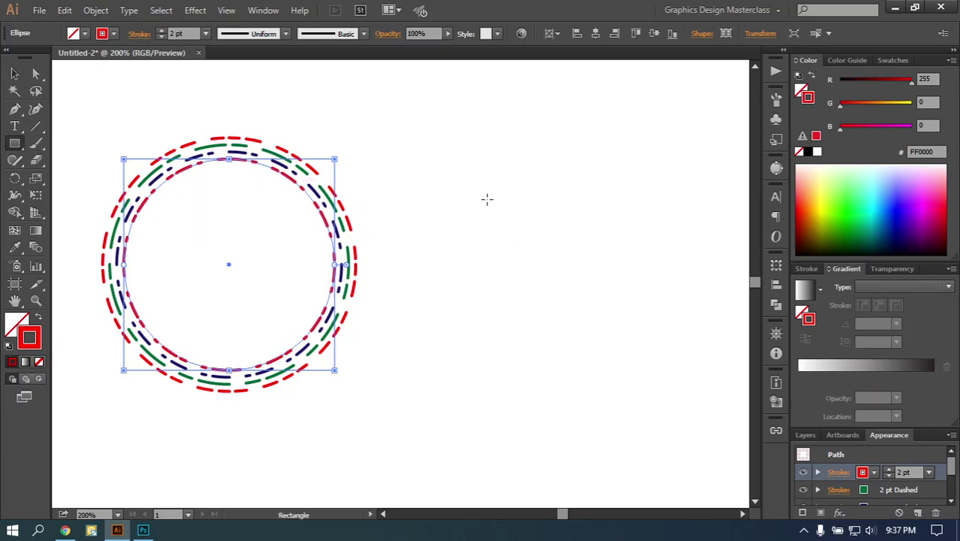
mouse_move(486, 199)
mouse_down()
mouse_move(615, 285)
mouse_move(675, 352)
mouse_up()
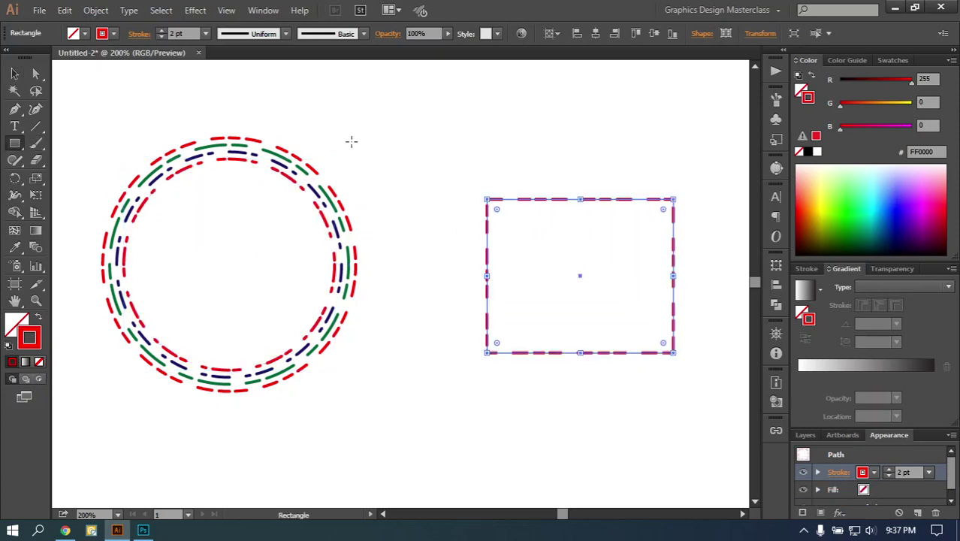
click(804, 268)
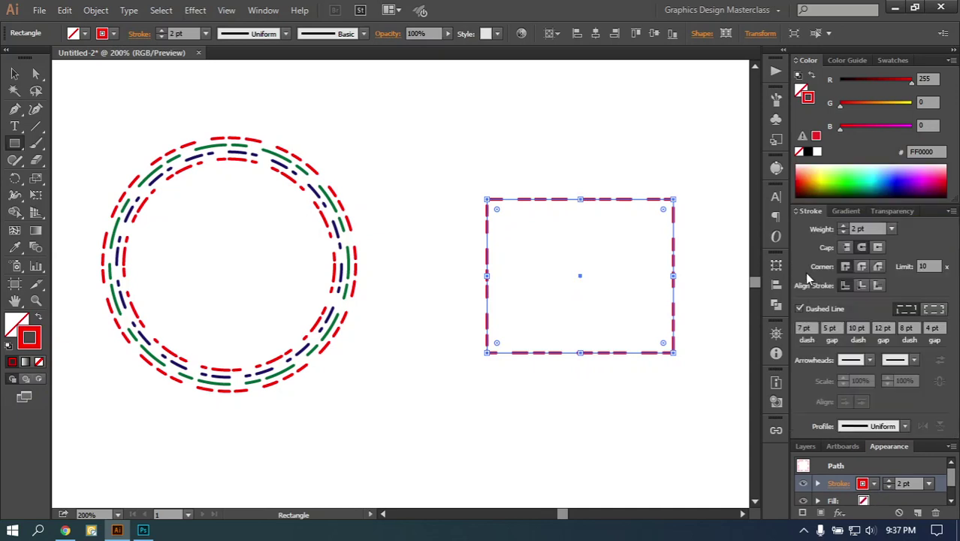
click(800, 308)
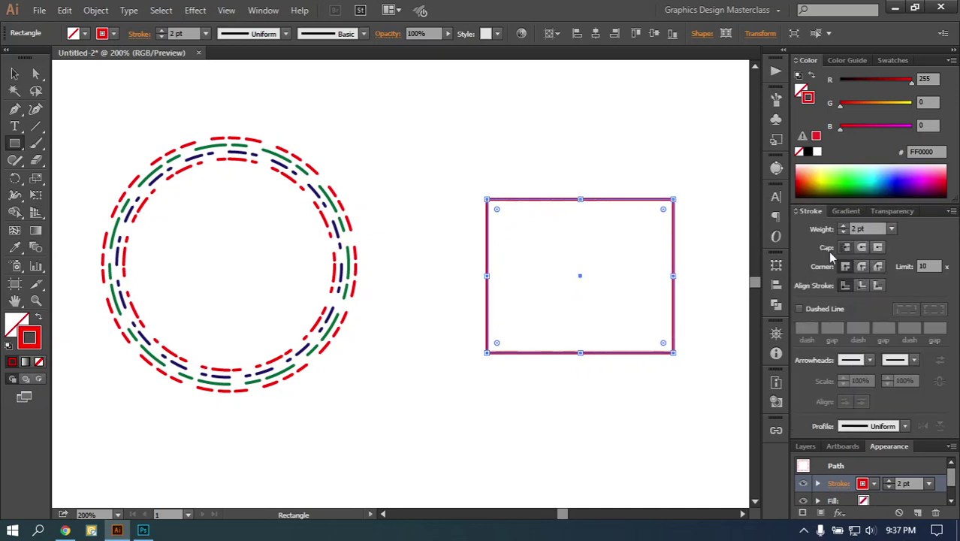
click(698, 257)
click(537, 291)
click(808, 152)
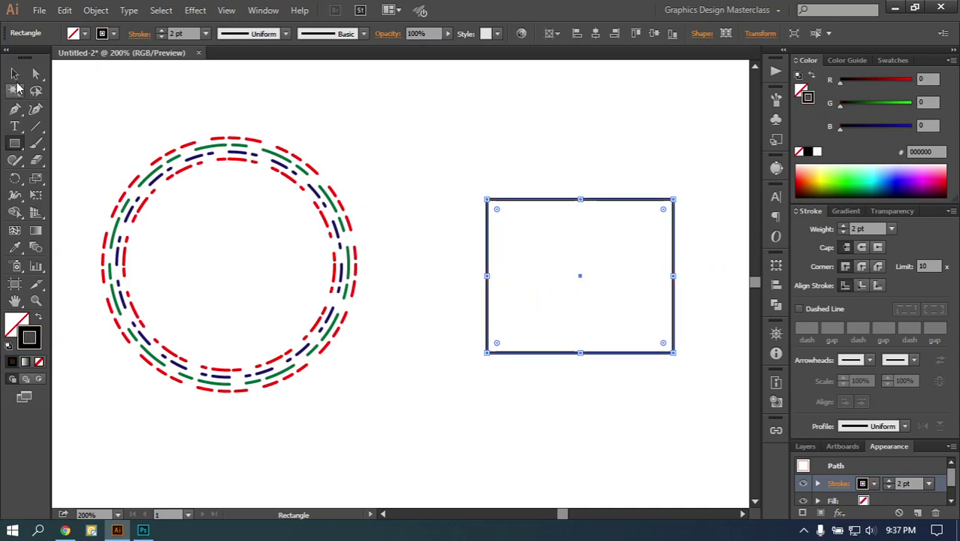
click(14, 73)
click(530, 175)
click(565, 280)
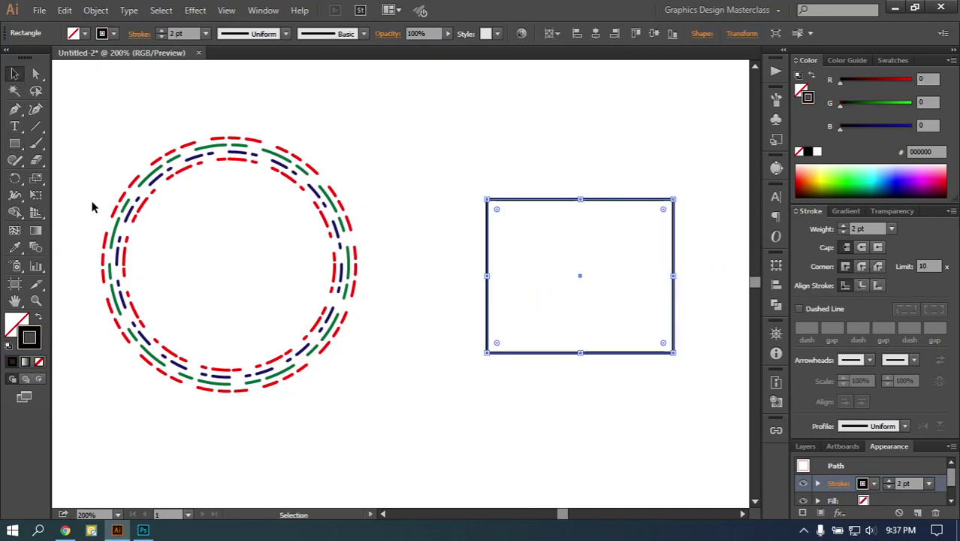
click(14, 247)
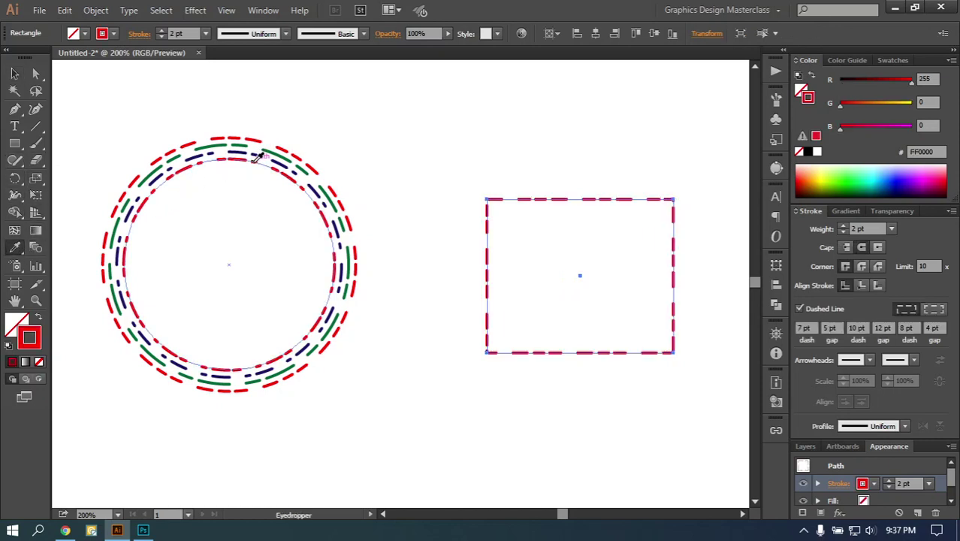
- Sample the circle's red dashed outer stroke onto the rectangle with the Eyedropper
click(259, 155)
click(14, 73)
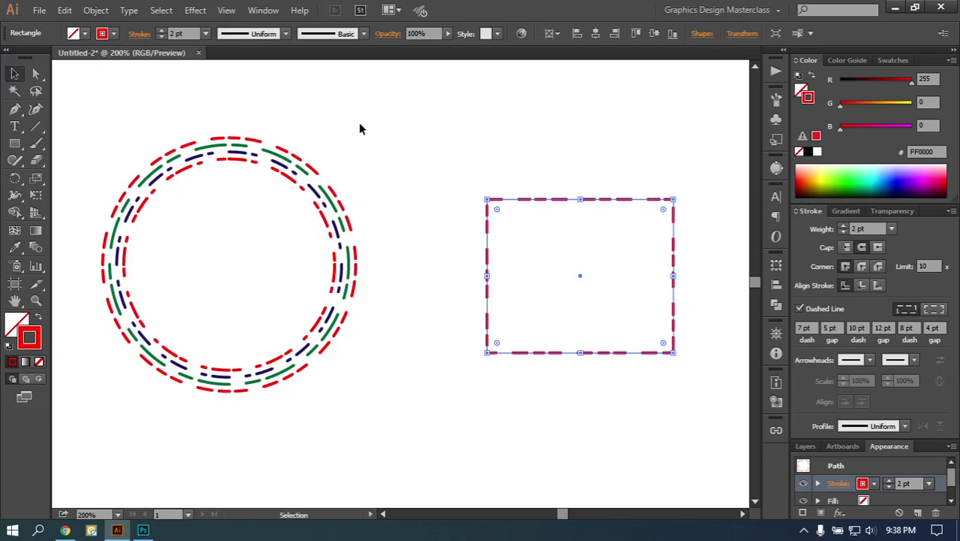
click(358, 123)
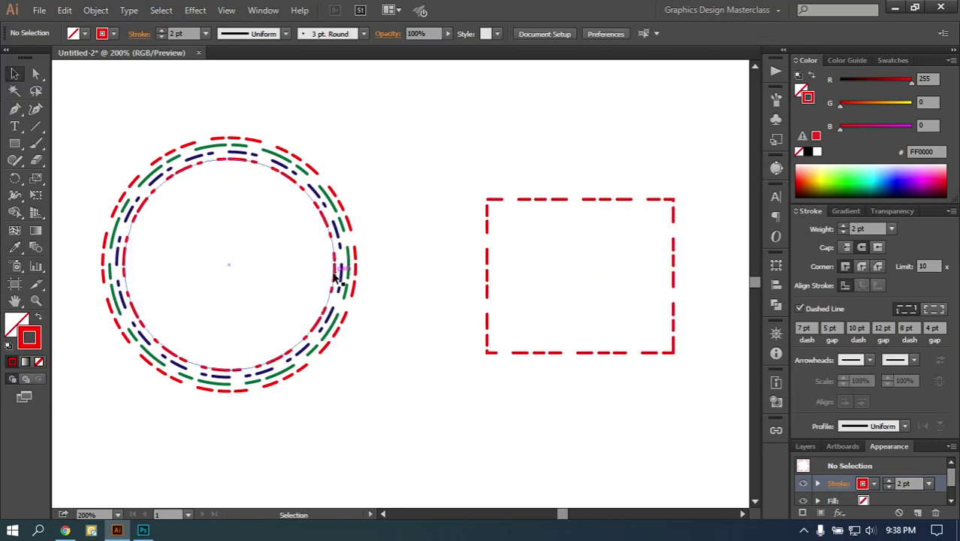
click(486, 322)
key(i)
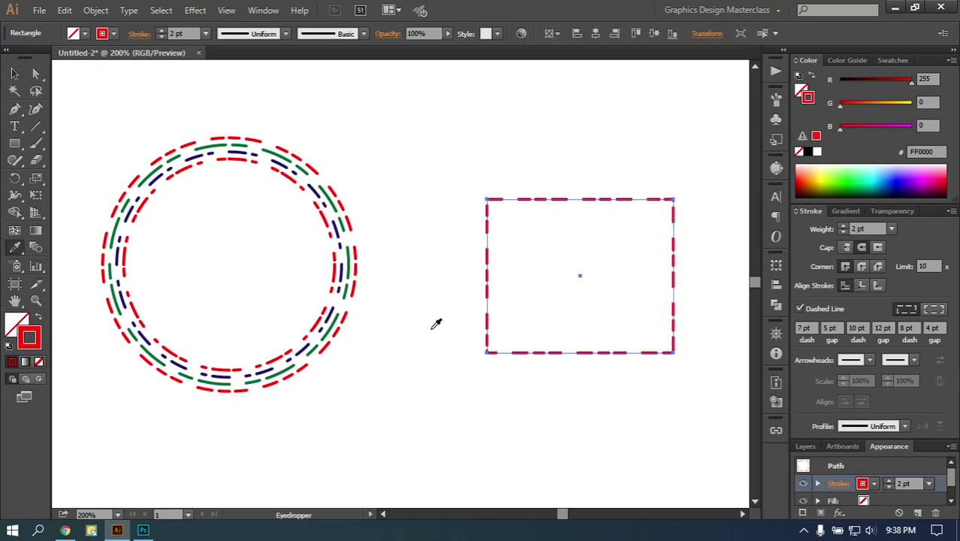
click(15, 73)
click(342, 248)
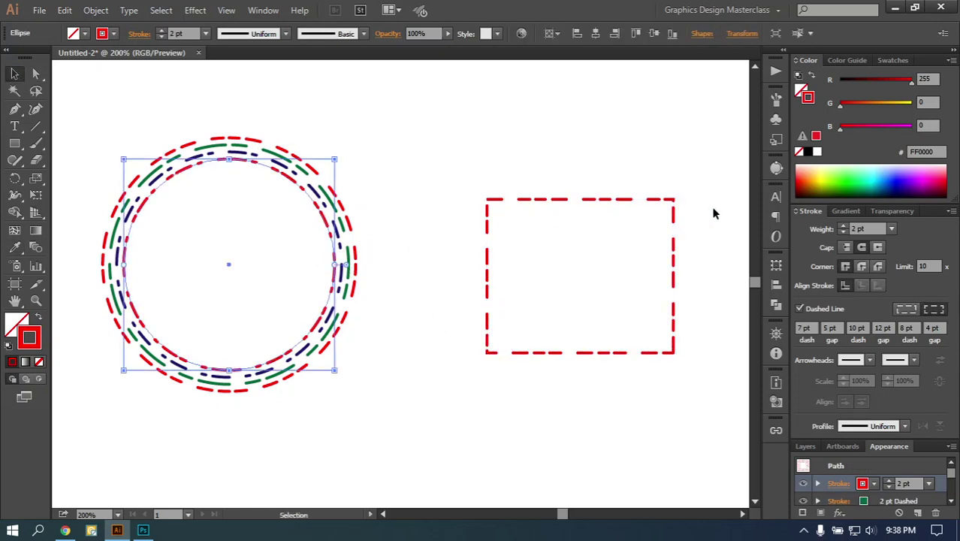
- Save the circle's multi-dashed appearance as a new graphic style
click(777, 141)
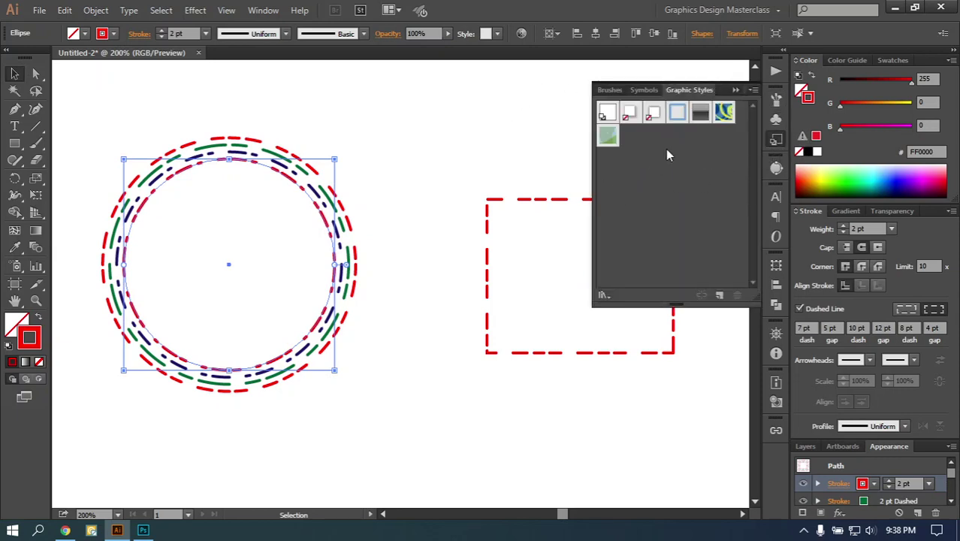
click(254, 12)
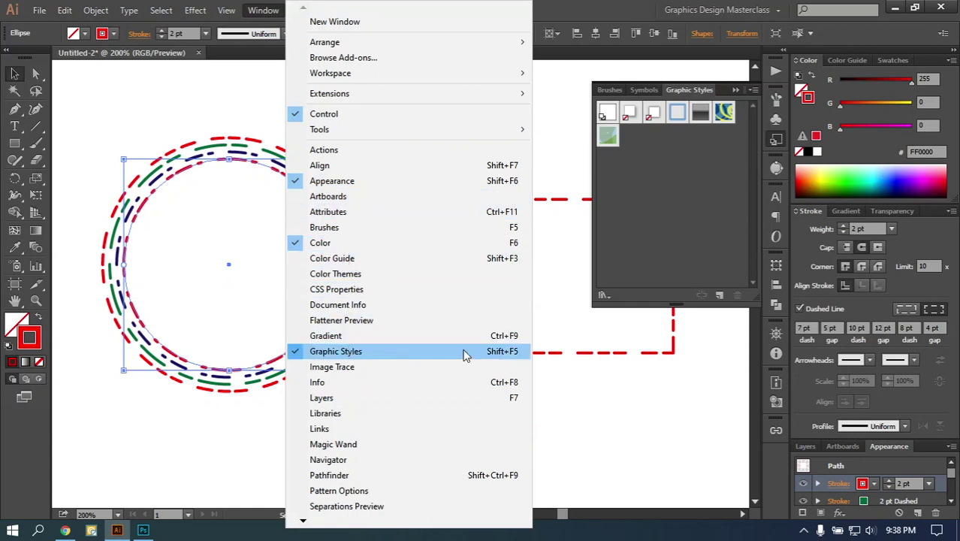
click(663, 263)
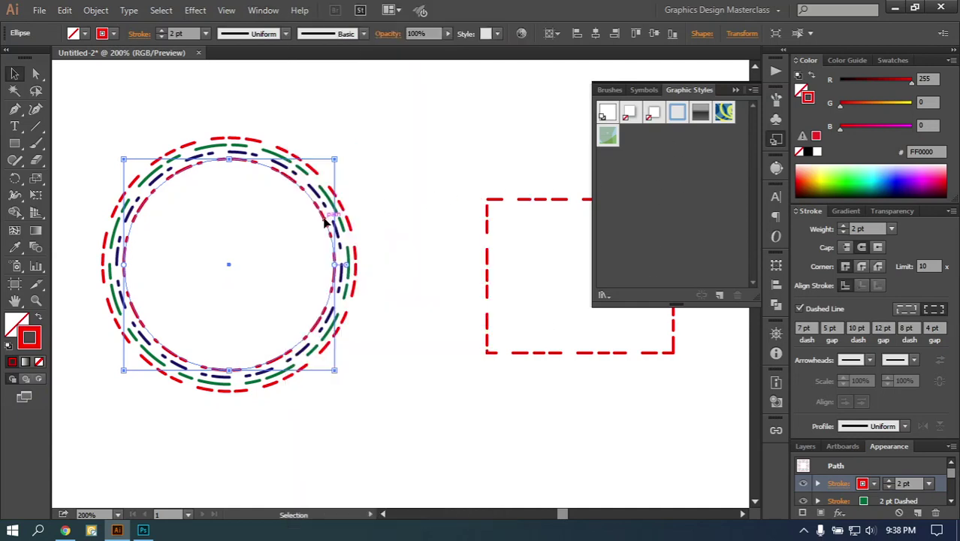
drag(328, 217, 660, 176)
- Apply the new graphic style to the rectangle
click(532, 199)
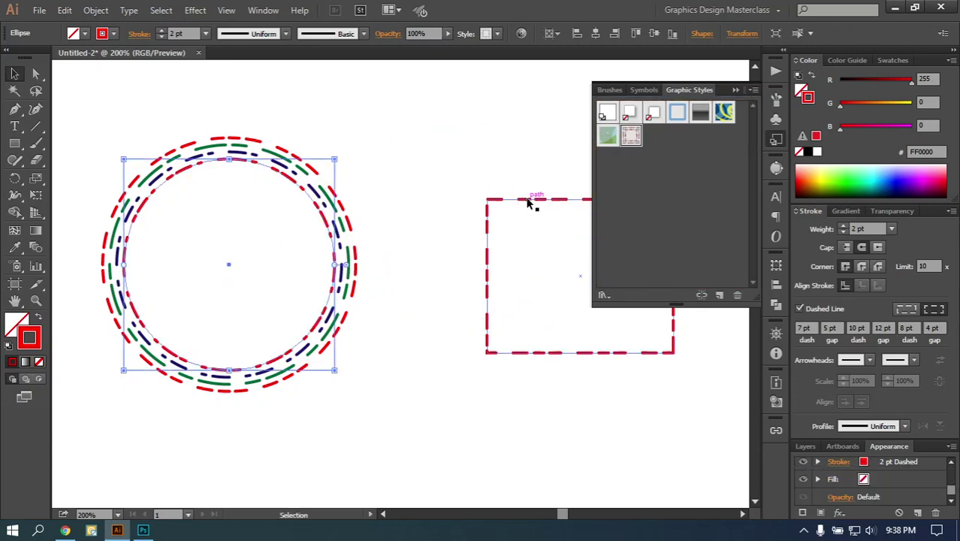
click(633, 139)
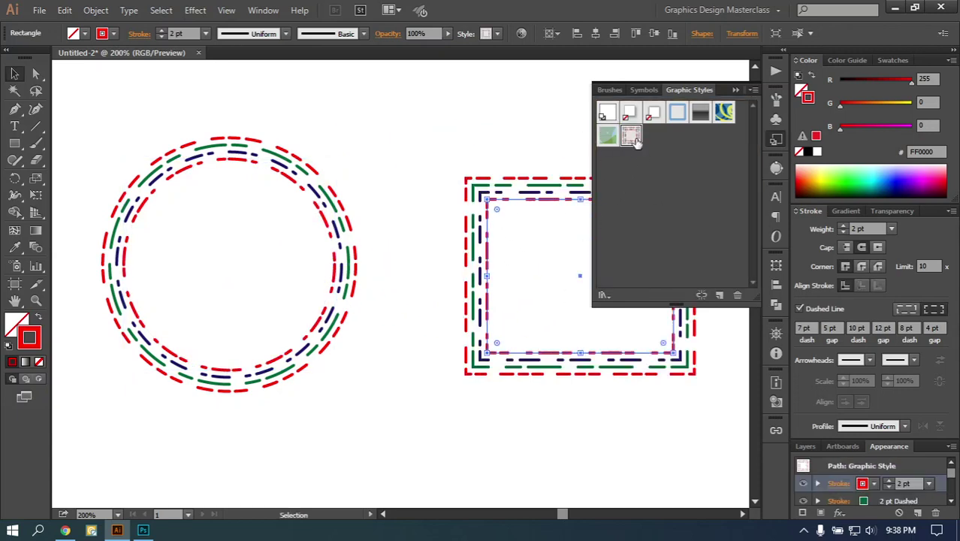
click(381, 415)
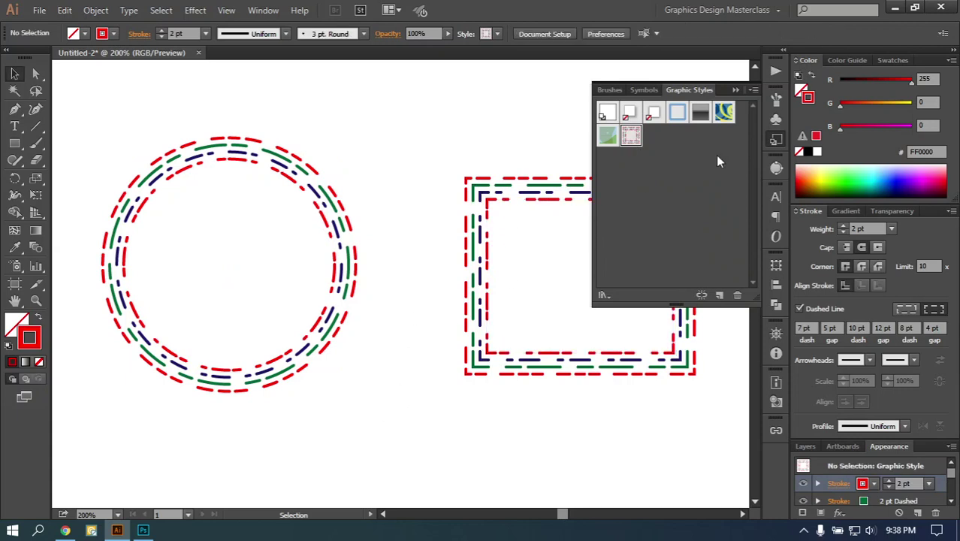
click(776, 139)
scroll(497, 300, up, 1)
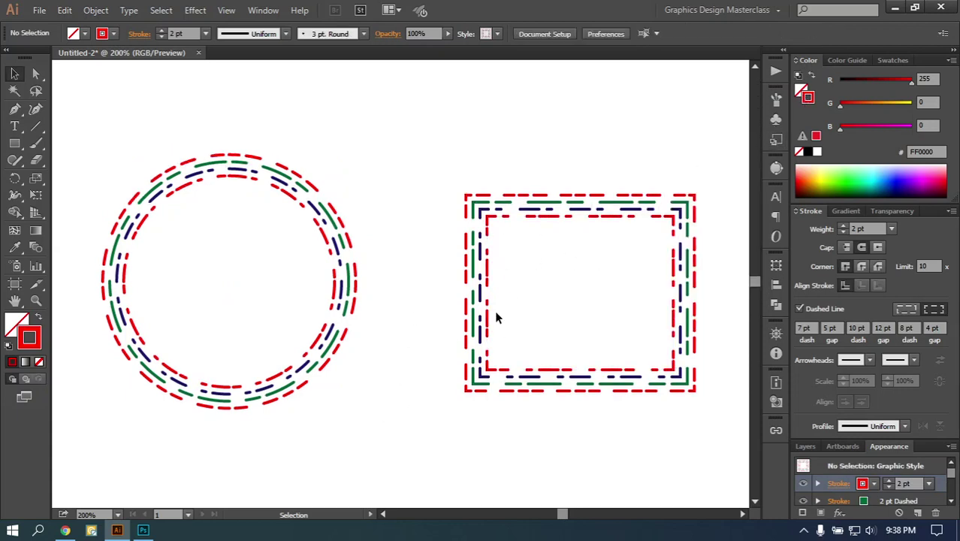
scroll(496, 317, up, 1)
scroll(343, 238, down, 2)
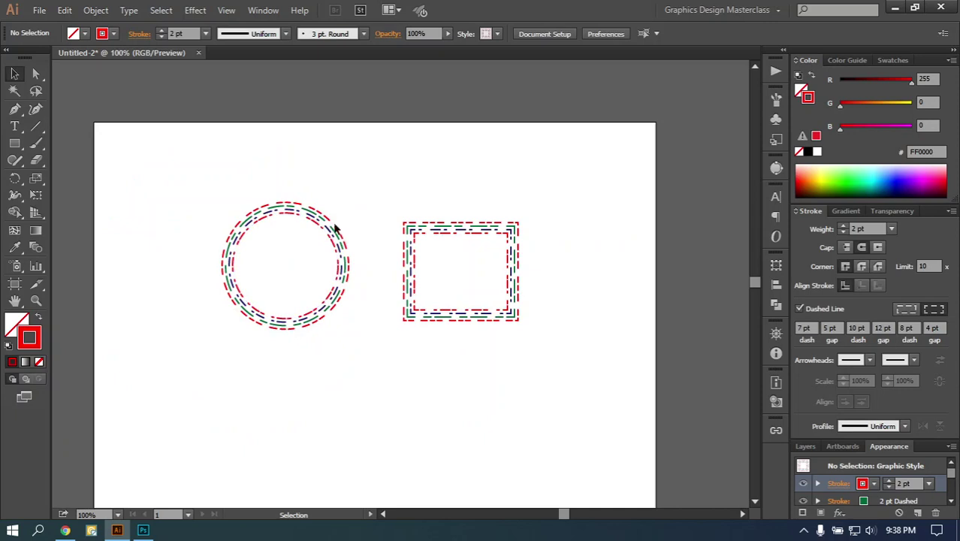
- Delete the circle and rectangle and type the text 'TECH TD'
drag(266, 171, 573, 377)
key(Delete)
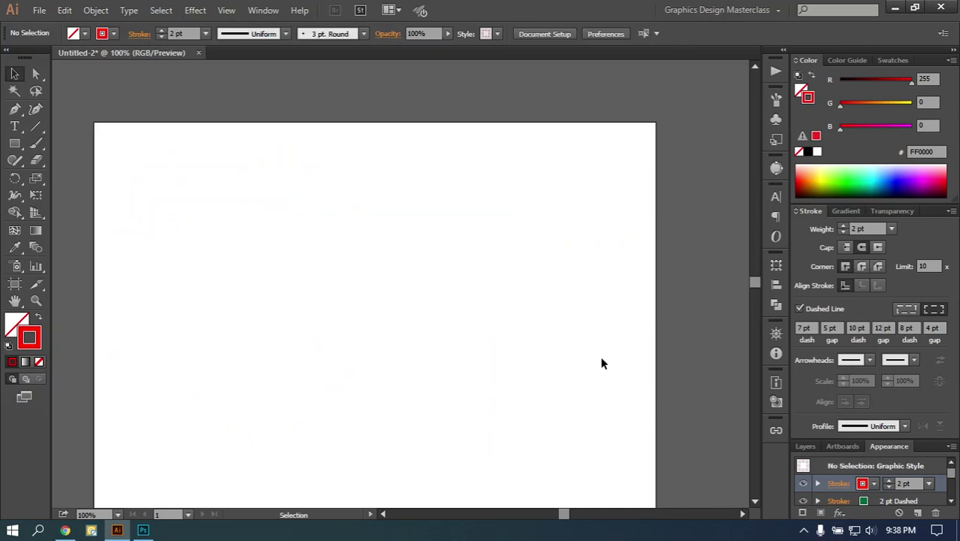
click(15, 126)
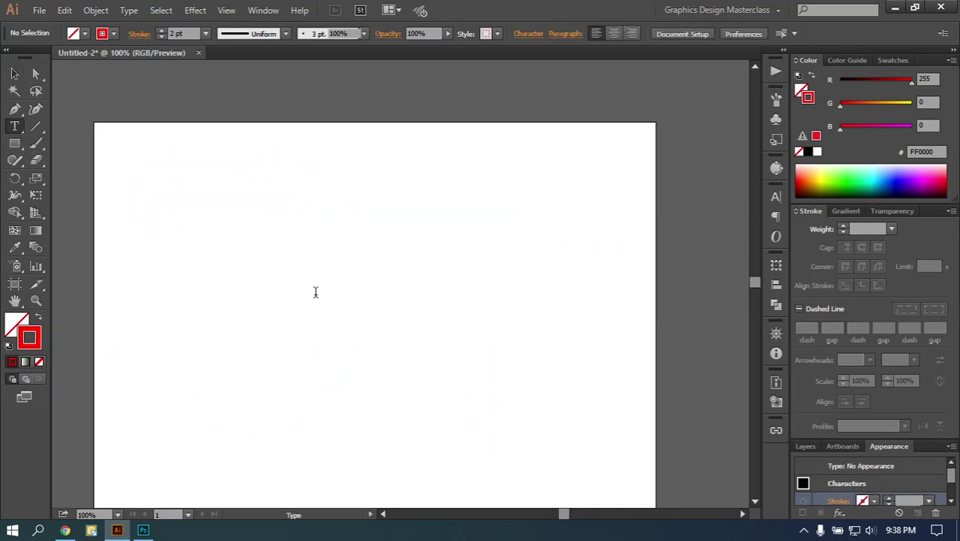
text(TECHN)
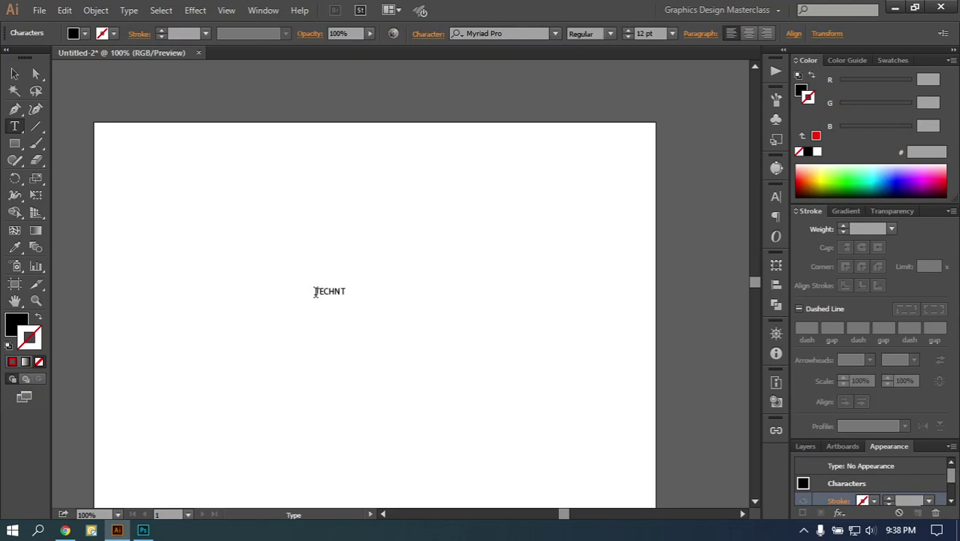
key(BackSpace)
text(TD)
- Enlarge the TECH TD text, set it in EthnocentricRg-Regular and move it up-left
click(14, 73)
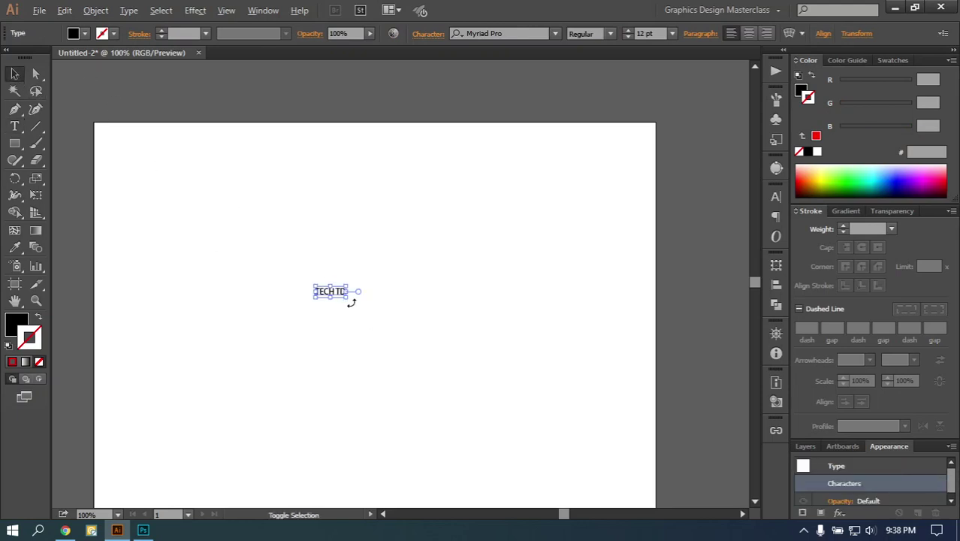
drag(347, 298, 524, 350)
click(535, 34)
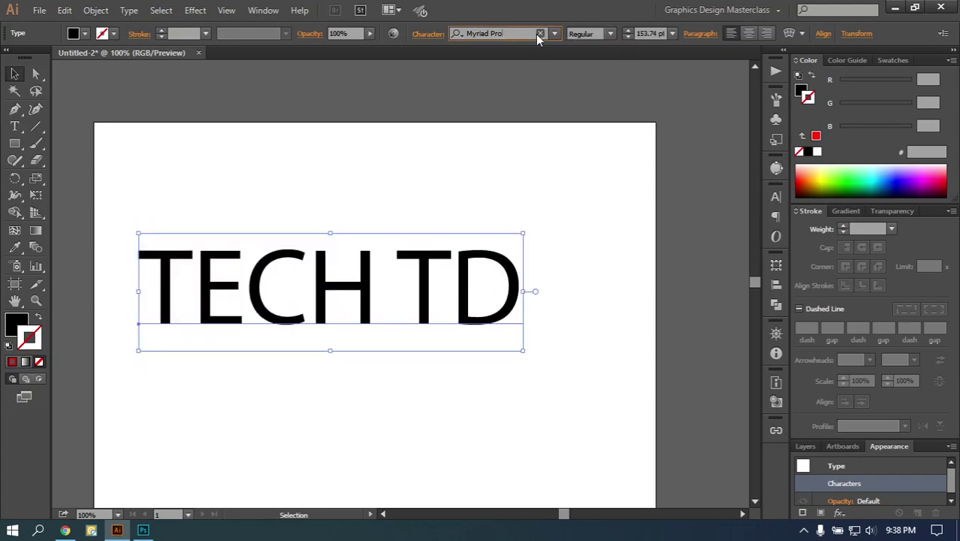
text(eth)
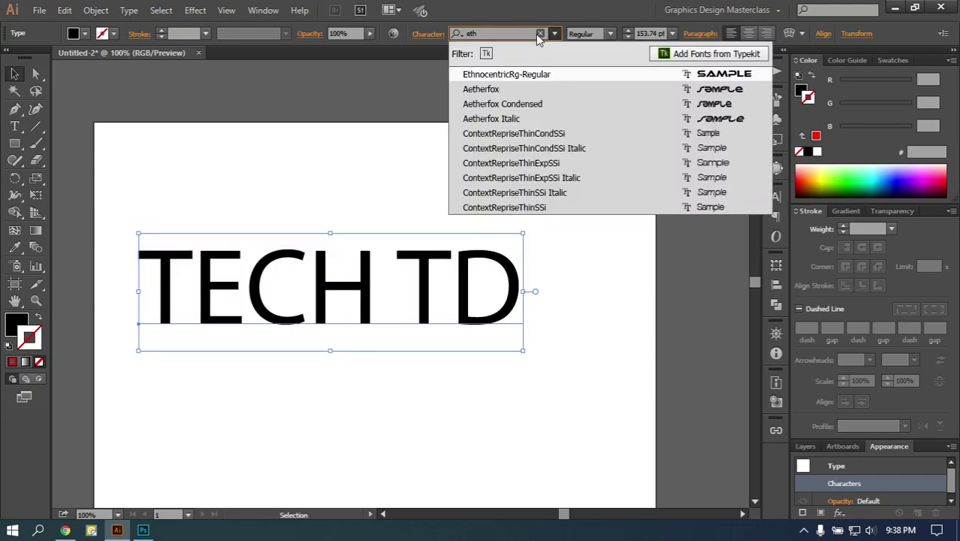
key(Return)
drag(453, 233, 457, 248)
mouse_move(512, 293)
mouse_down()
mouse_move(423, 277)
mouse_move(439, 277)
mouse_up()
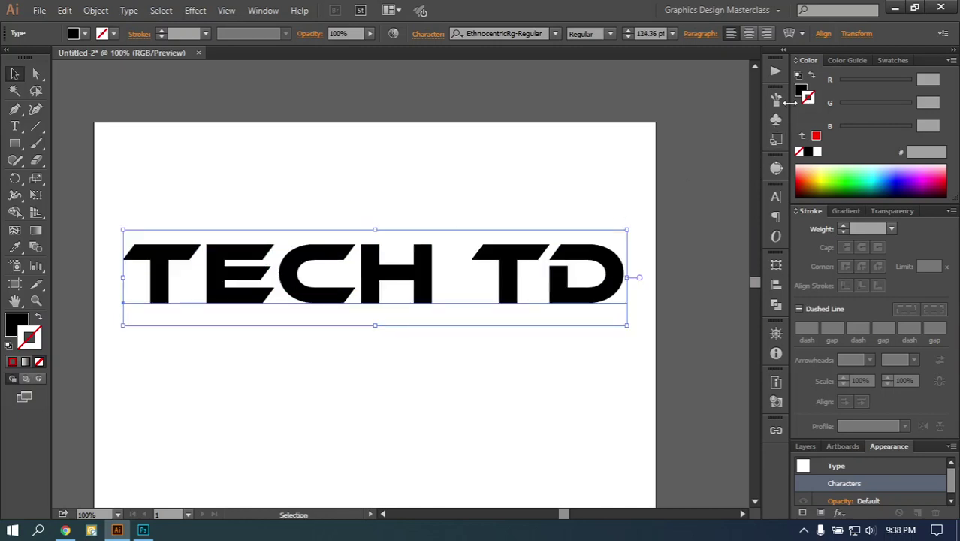
click(776, 139)
- Apply the triple-dashed graphic style to TECH TD and widen its letter tracking
click(630, 135)
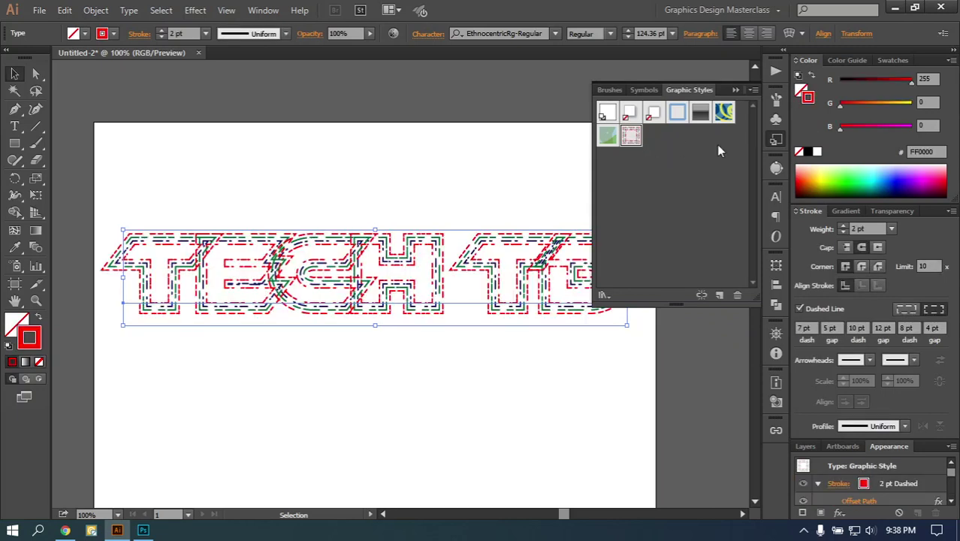
click(771, 141)
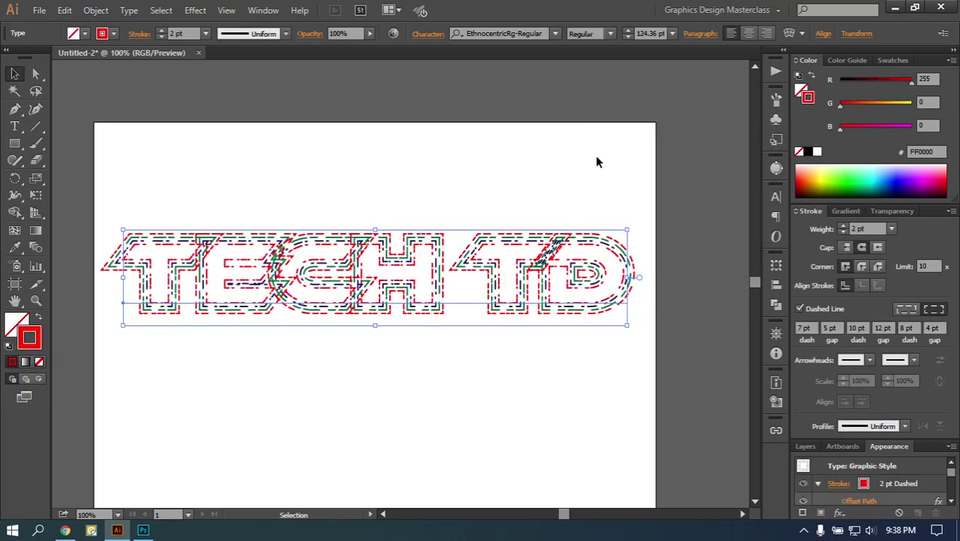
key(alt+Right)
key(alt+Right)
key(alt+Right)
key(alt+Right)
key(alt+Right)
key(alt+Right)
key(alt+Right)
key(alt+Right)
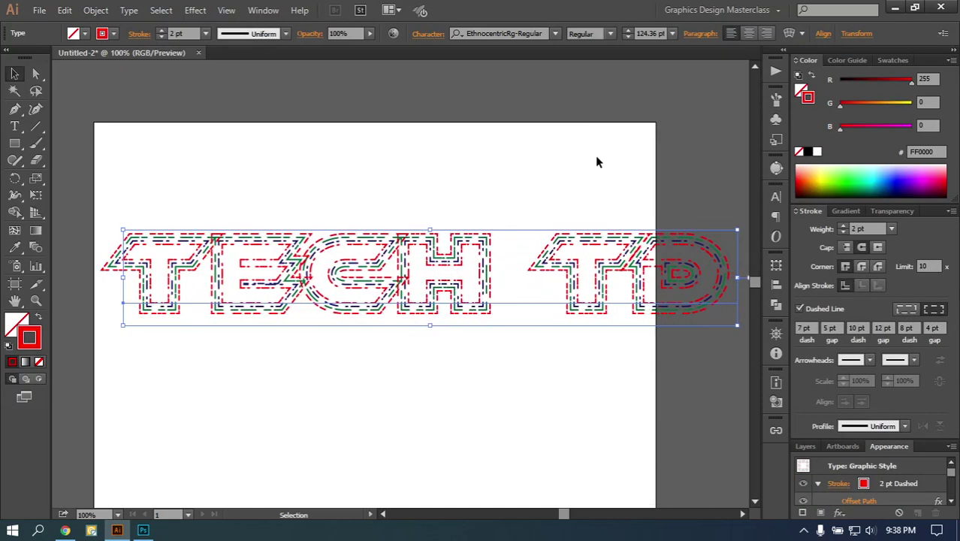
key(alt+Right)
key(alt+Right)
key(alt+Right)
key(alt+Right)
key(alt+Right)
key(alt+Right)
key(alt+Right)
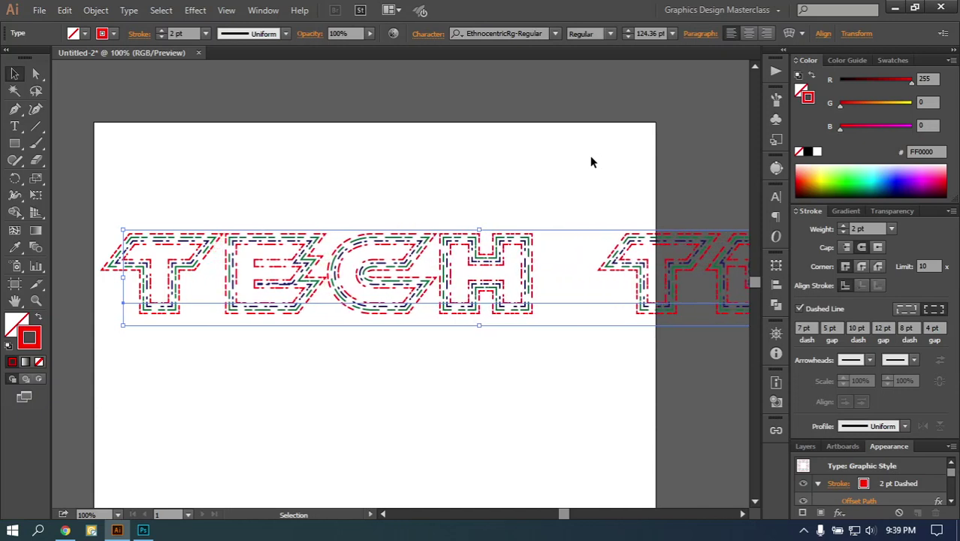
- Break the text so TD sits on a second line, then centre it on the artboard
double_click(556, 281)
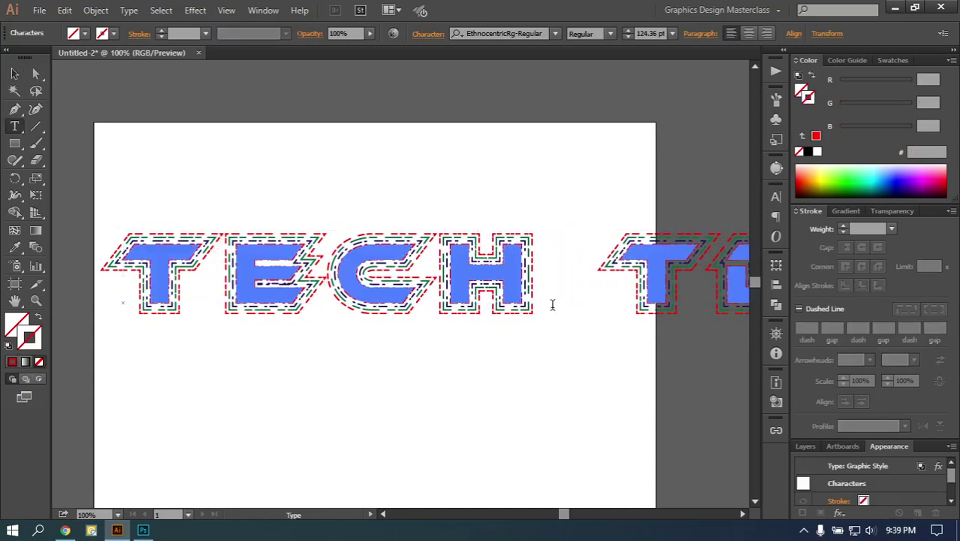
key(Return)
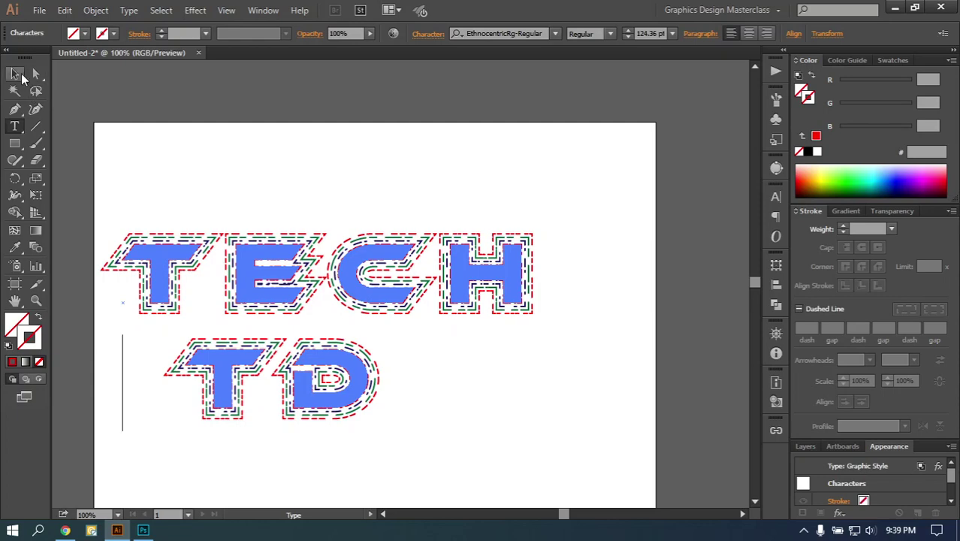
click(14, 73)
key(a)
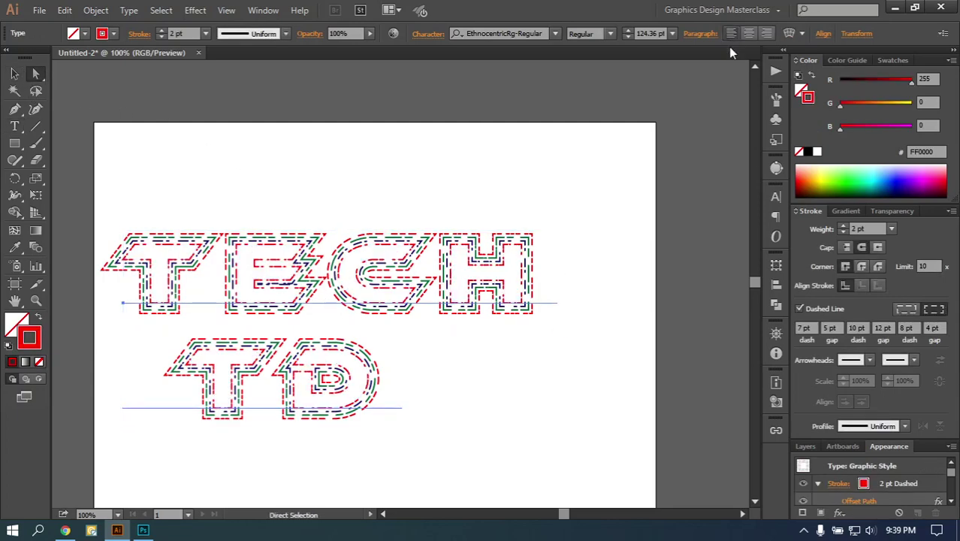
click(749, 33)
click(14, 74)
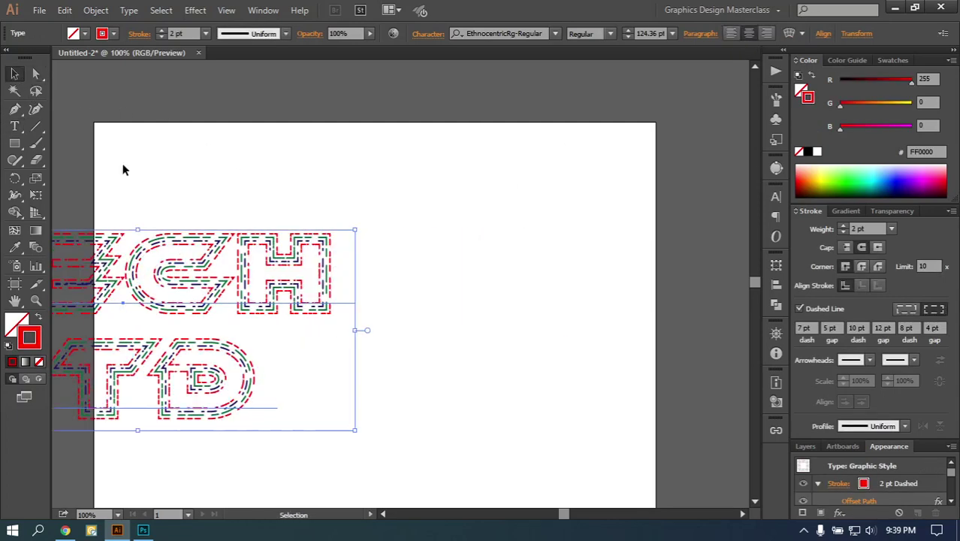
drag(209, 279, 465, 271)
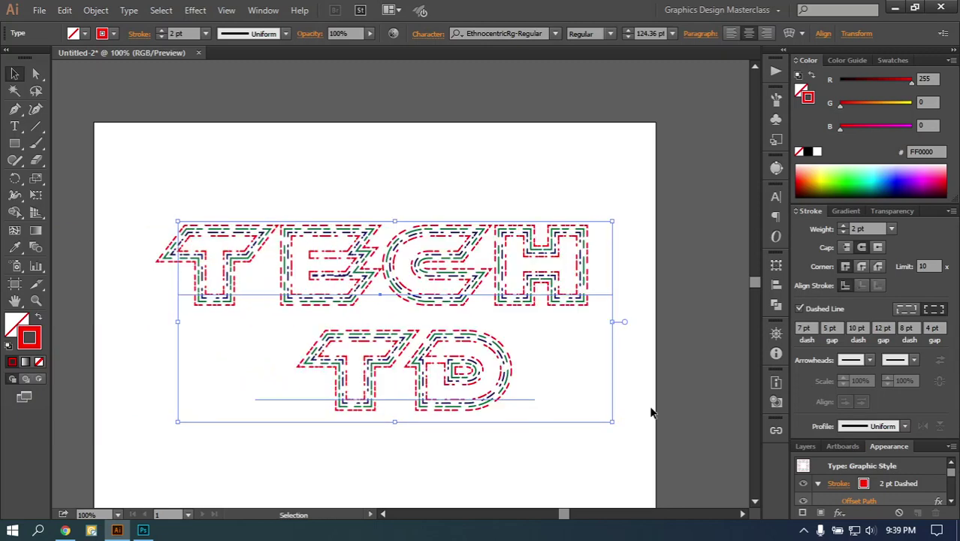
click(650, 408)
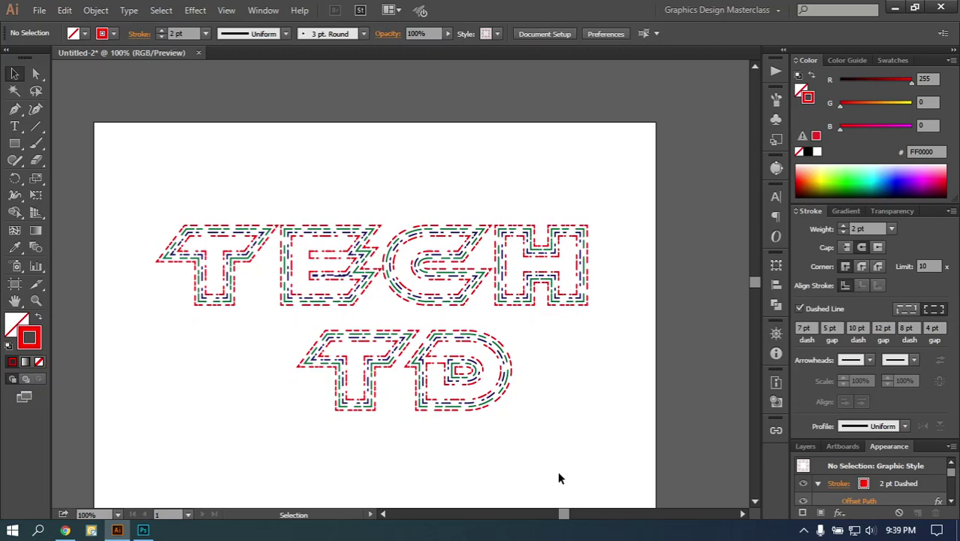
- Minimise the Illustrator window to reveal the Windows desktop
click(895, 9)
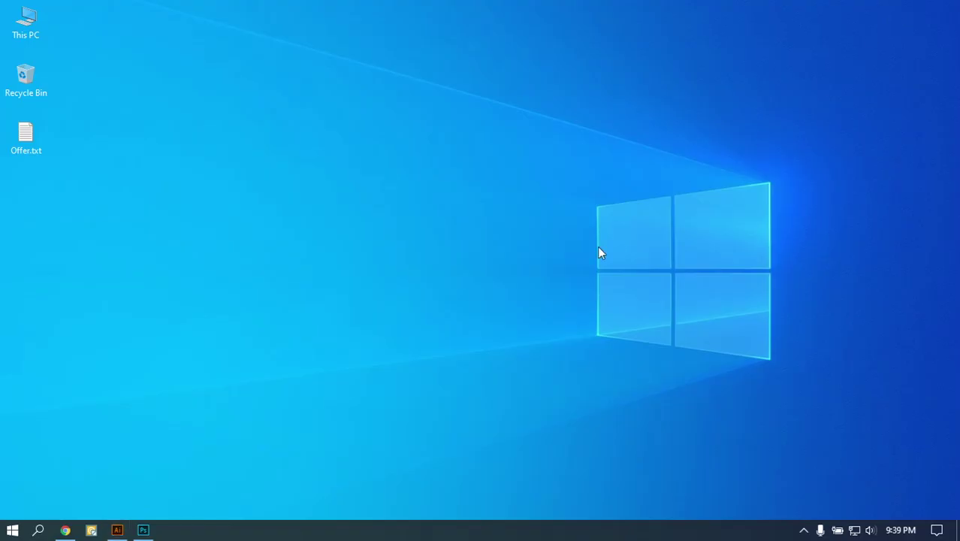